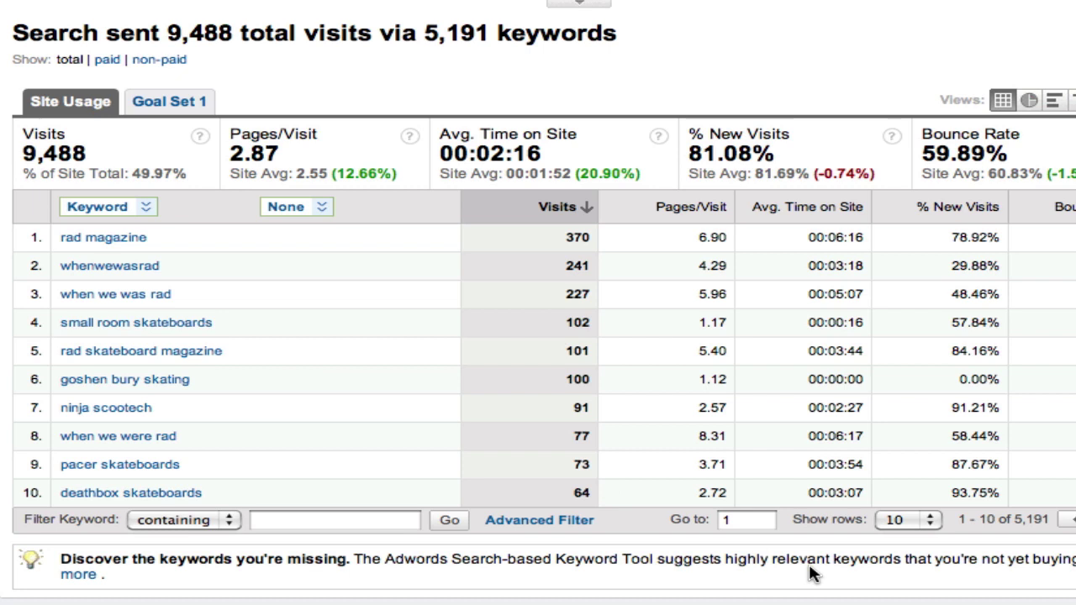
- Set the keyword report to show 50 rows
left_click(931, 521)
left_click(930, 522)
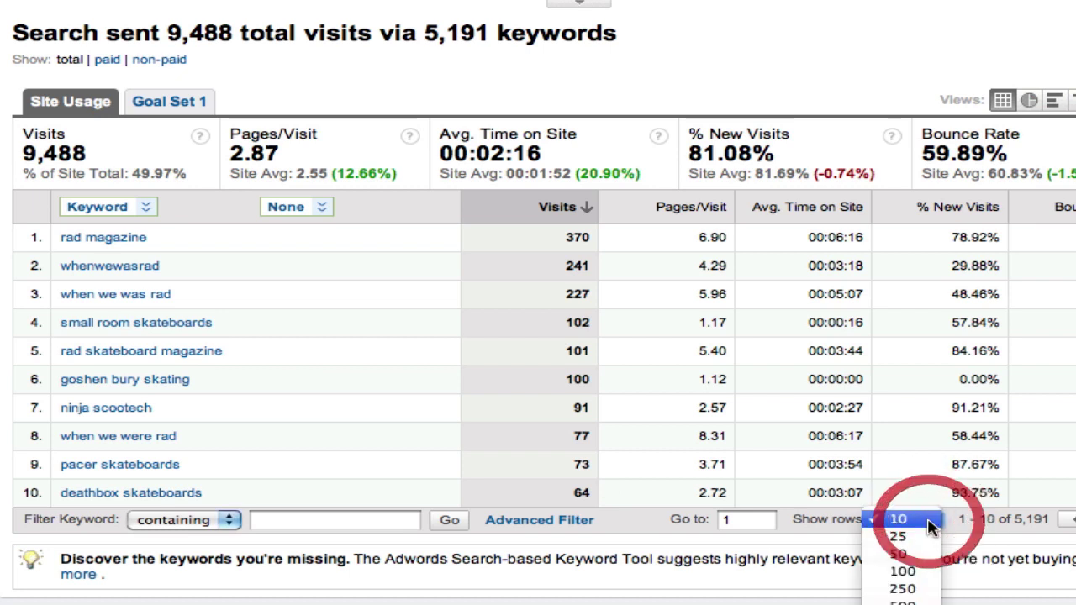
left_click(908, 560)
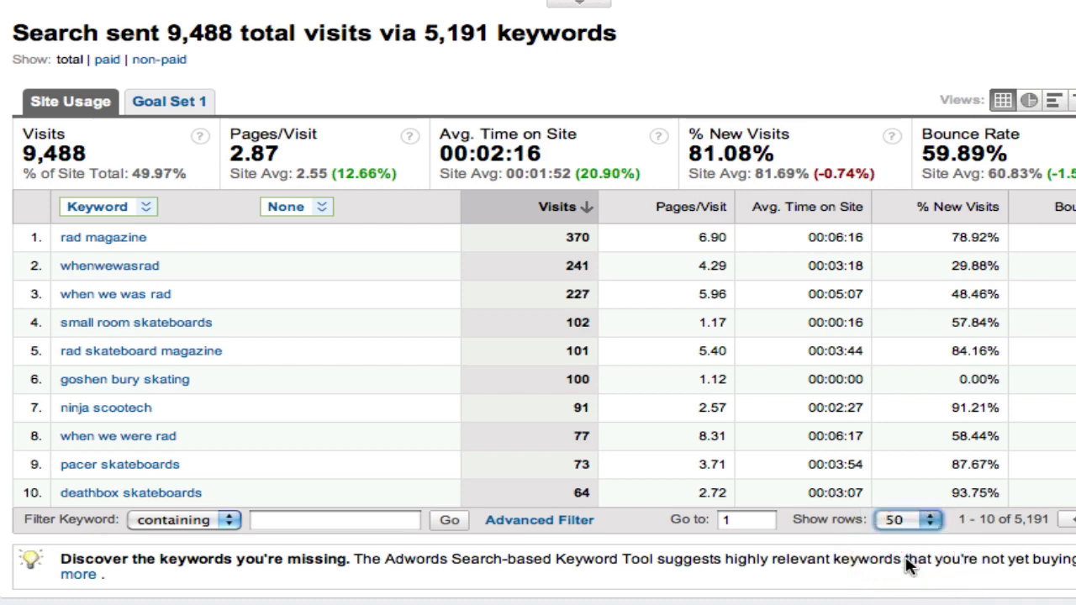
- Filter the keyword table to keywords containing "rad"
scroll(672, 432, "down", 4)
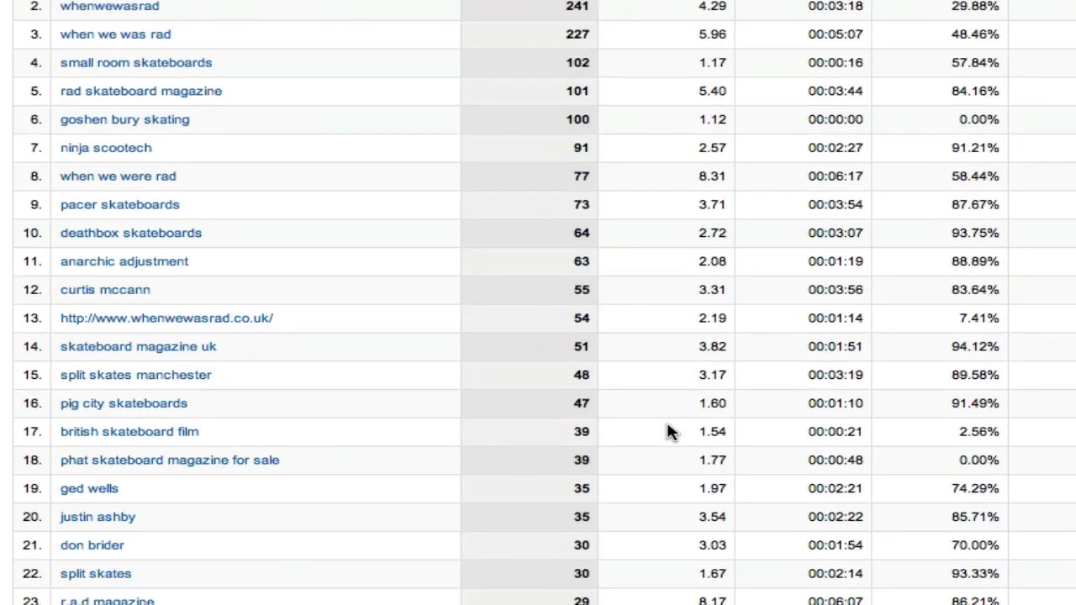
scroll(670, 432, "down", 3)
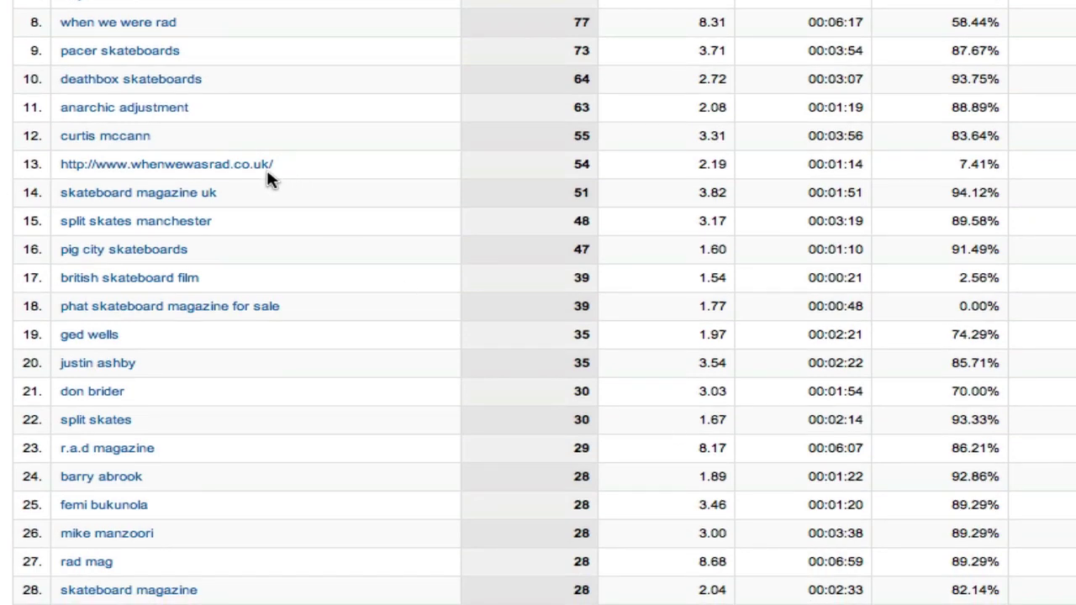
scroll(269, 178, "down", 10)
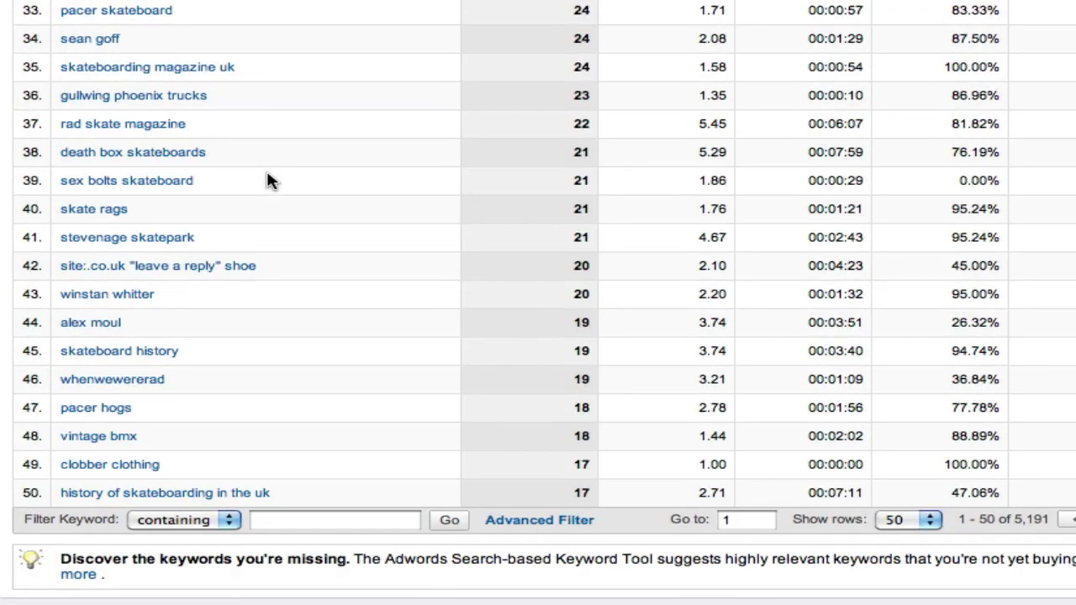
left_click(311, 520)
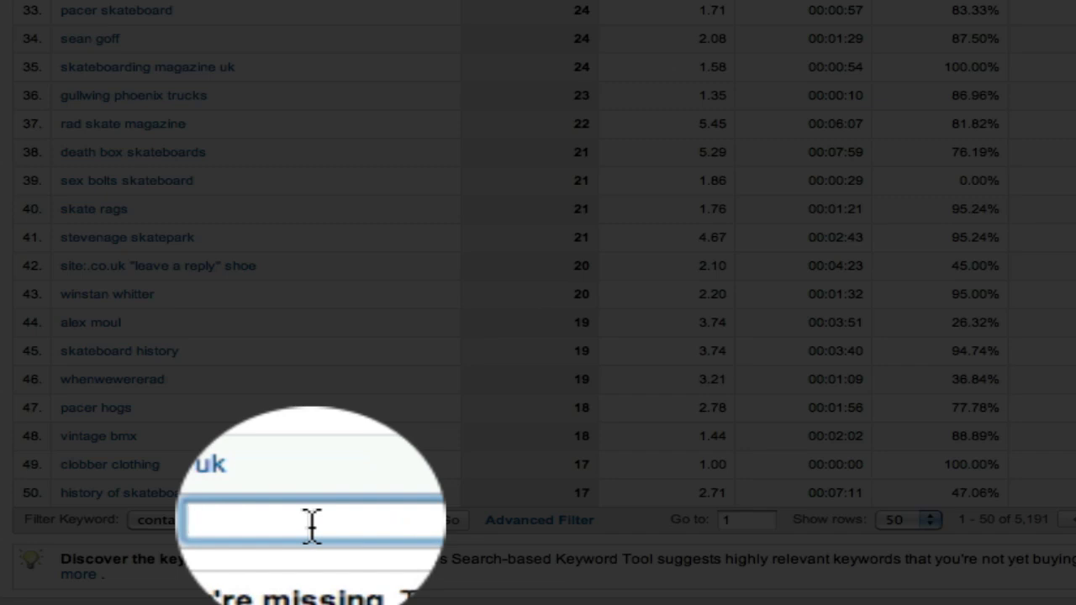
type("rad")
left_click(450, 520)
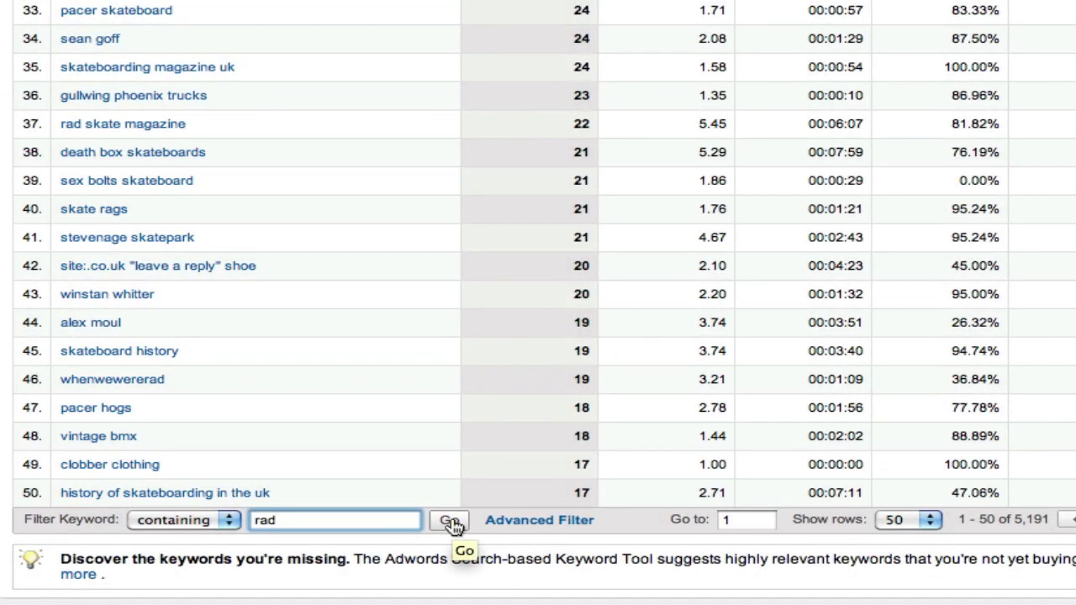
left_click(451, 521)
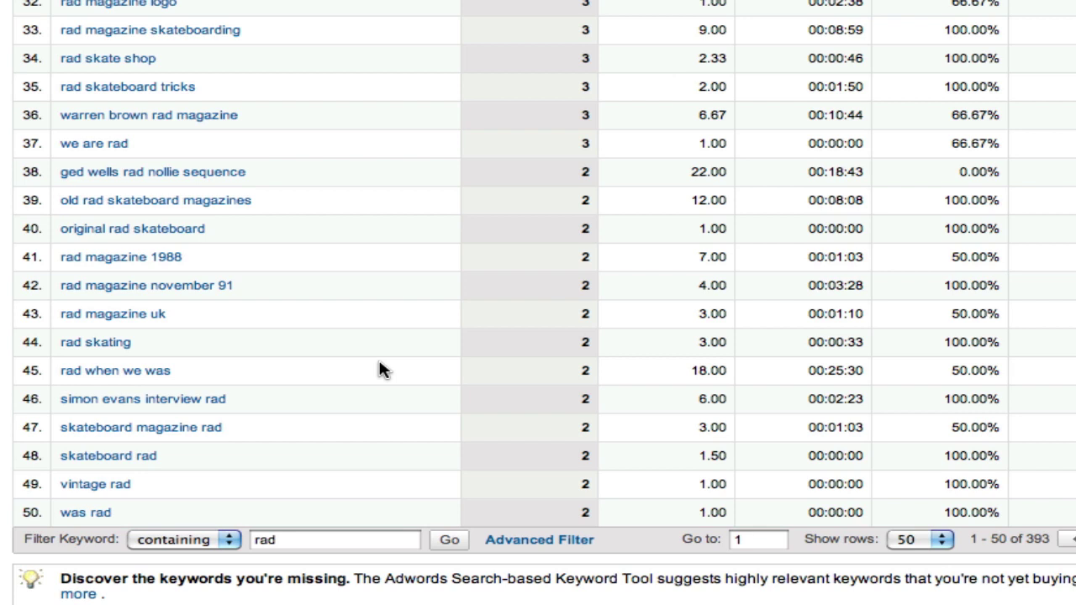
- Examine the keywords containing "rad" and their visits, pages per visit and time on site
scroll(287, 355, "up", 3)
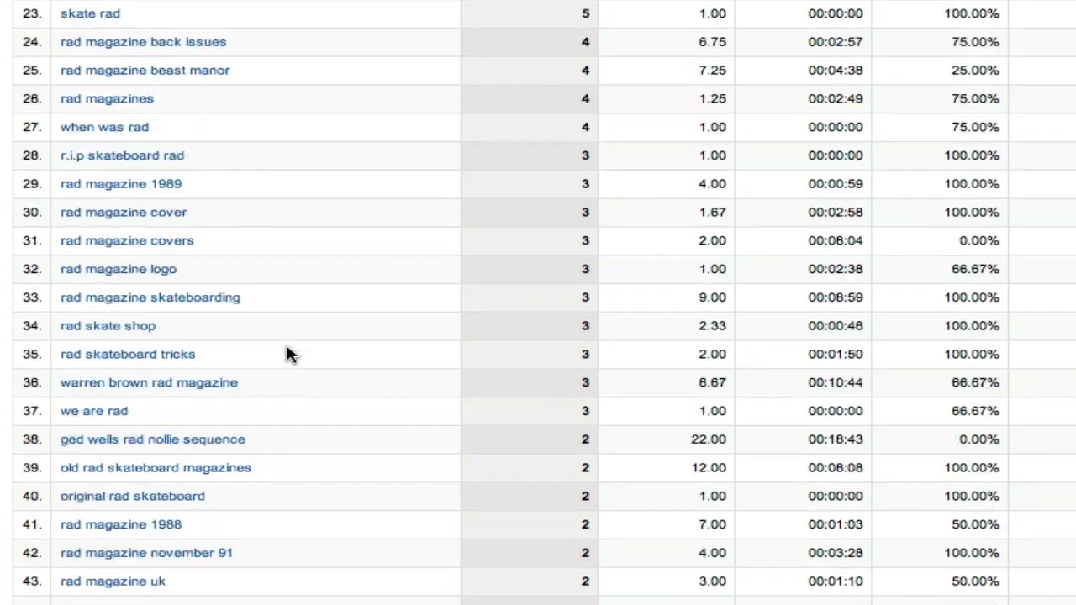
scroll(287, 355, "up", 7)
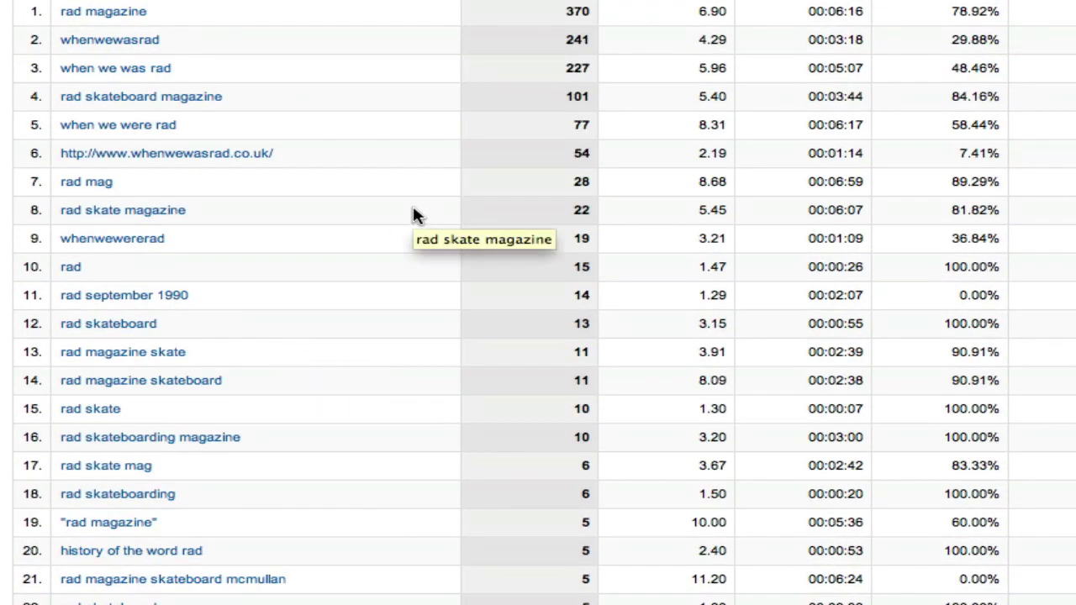
scroll(413, 215, "down", 1)
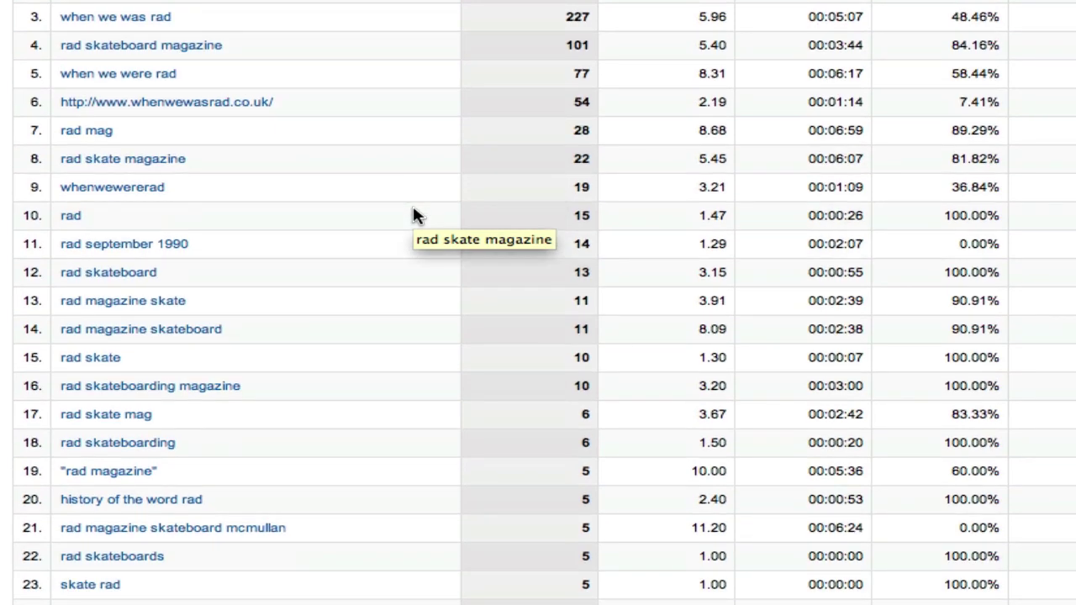
scroll(412, 215, "down", 2)
scroll(413, 215, "down", 2)
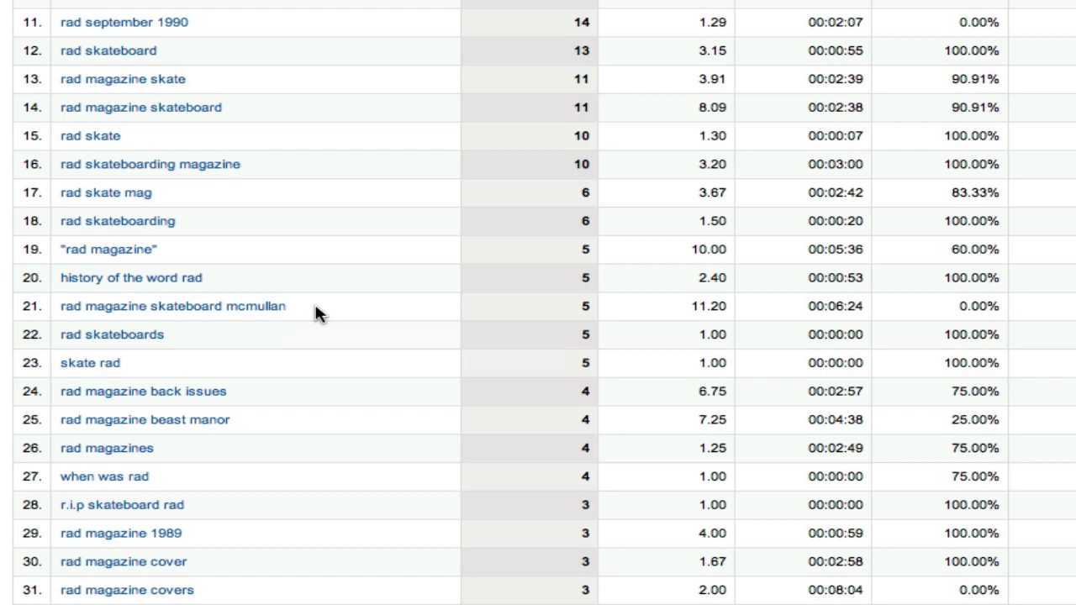
scroll(317, 313, "down", 2)
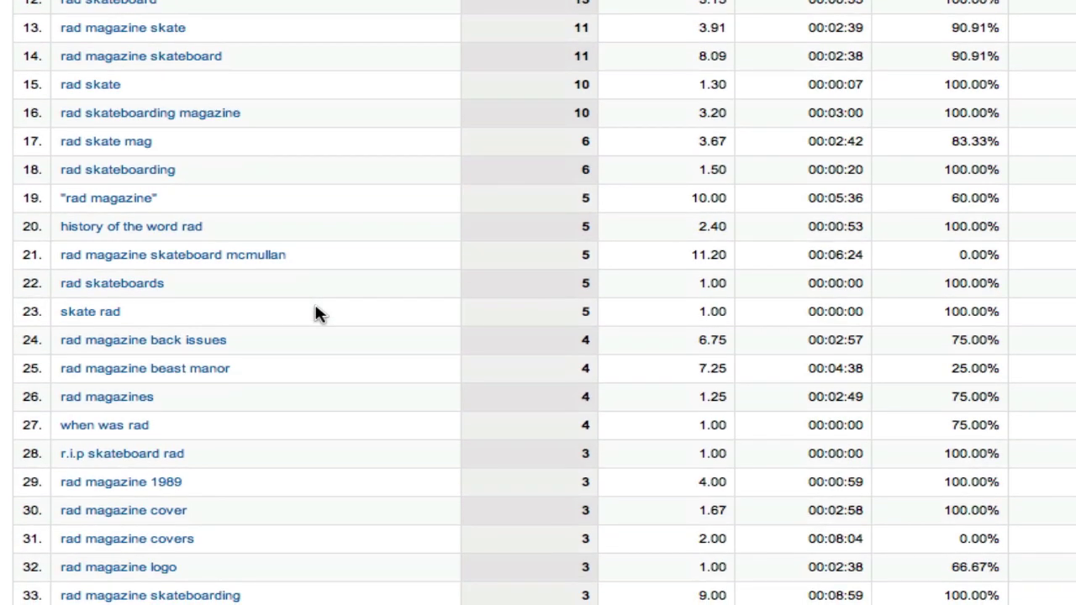
scroll(318, 312, "down", 2)
scroll(318, 312, "down", 4)
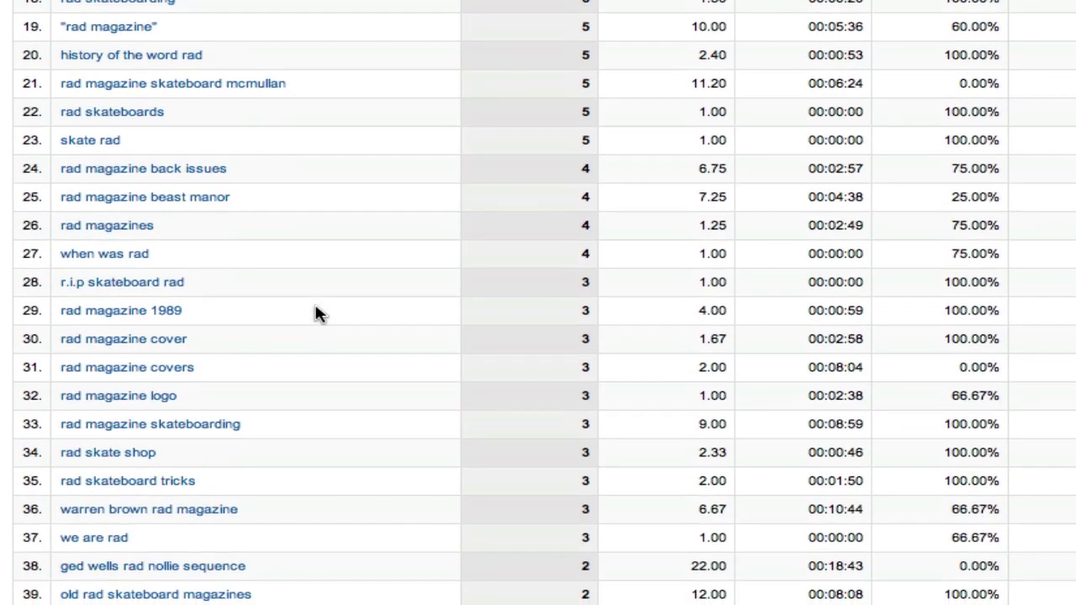
scroll(318, 313, "down", 6)
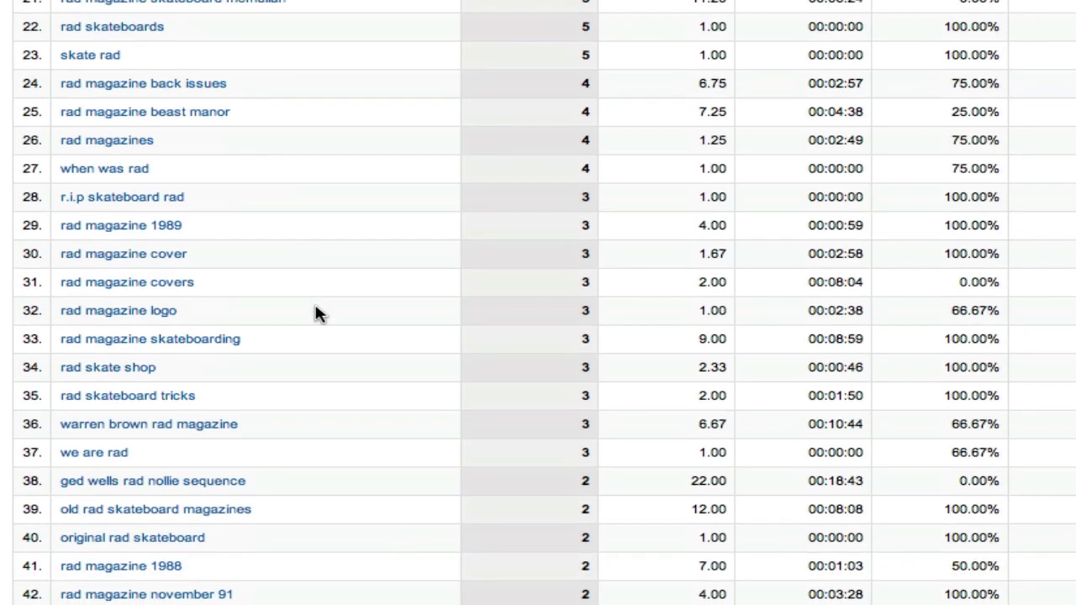
scroll(318, 313, "down", 3)
scroll(318, 312, "down", 5)
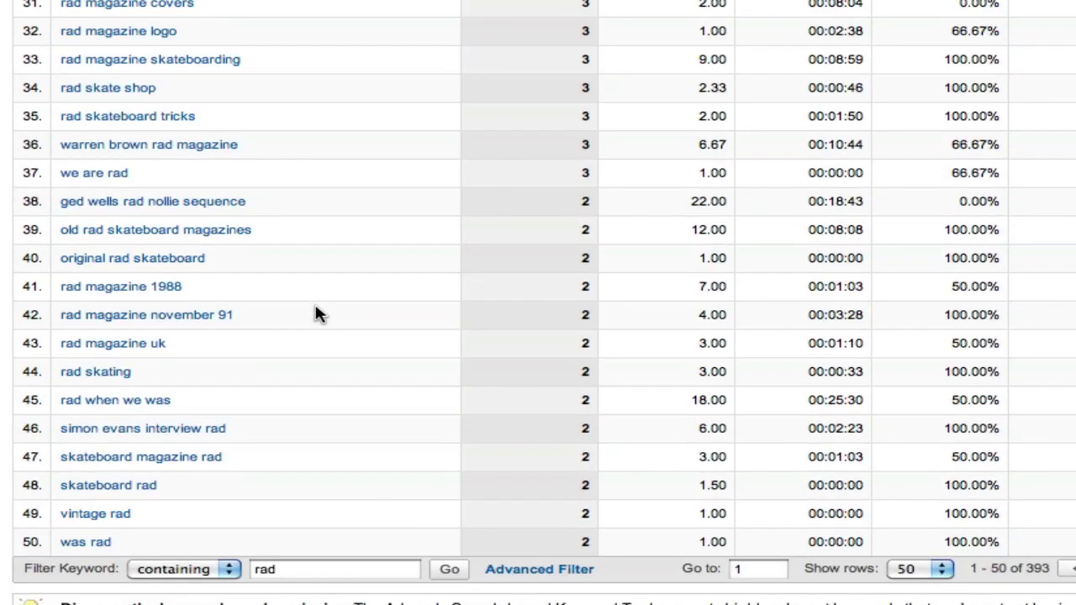
scroll(318, 313, "down", 2)
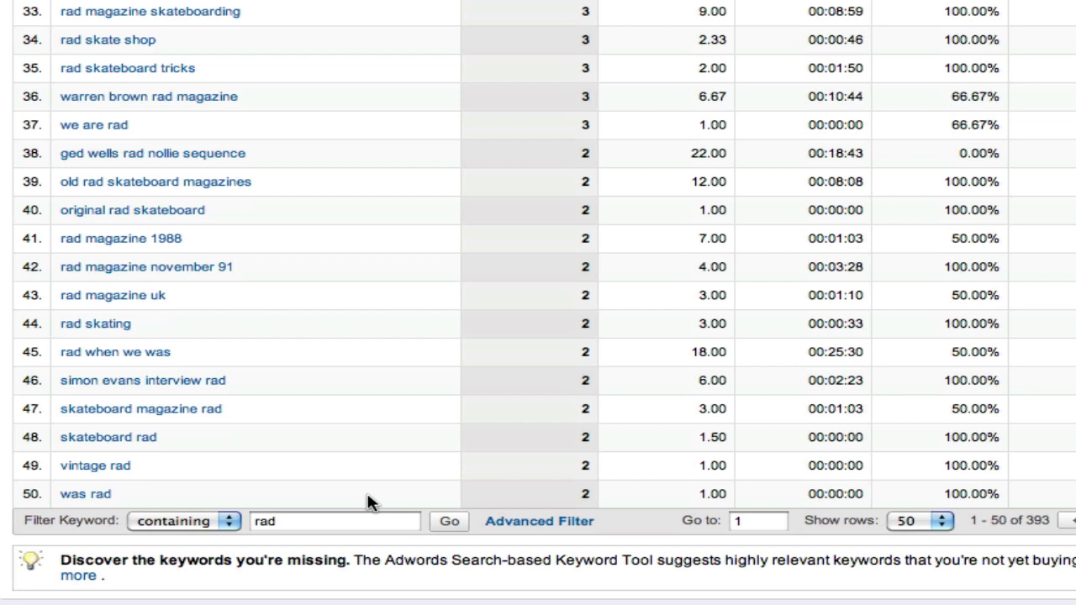
- Change the keyword filter to exclude keywords containing "rad" and apply it
left_click(229, 521)
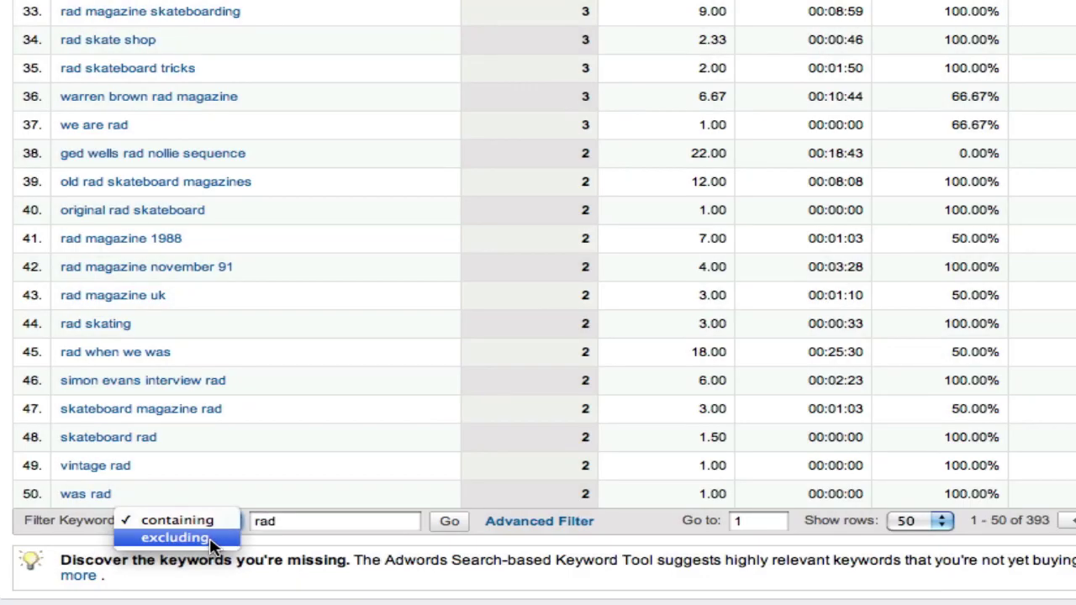
left_click(211, 544)
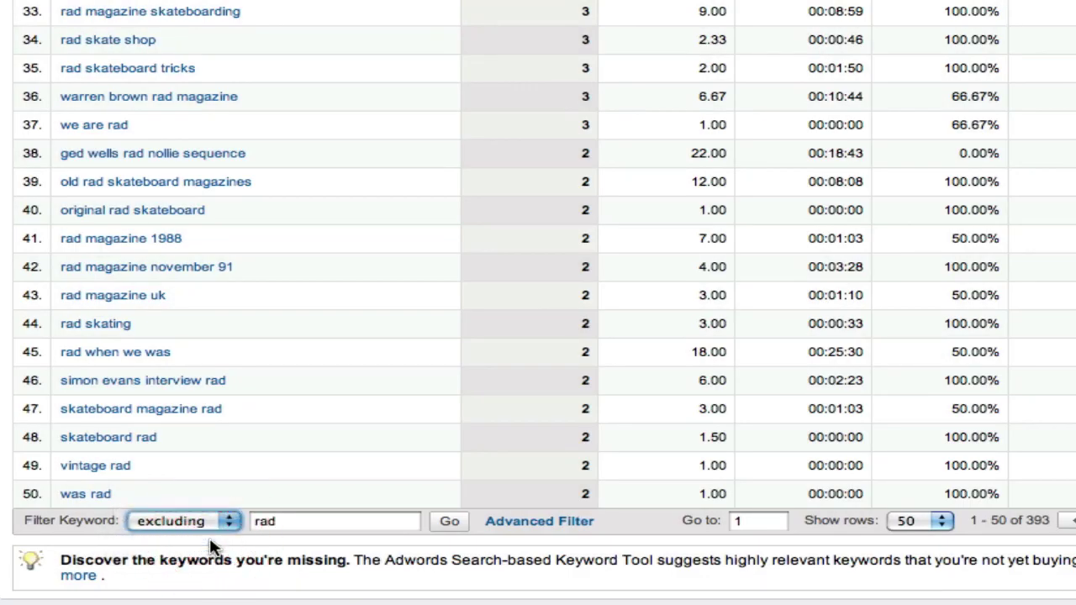
left_click(450, 523)
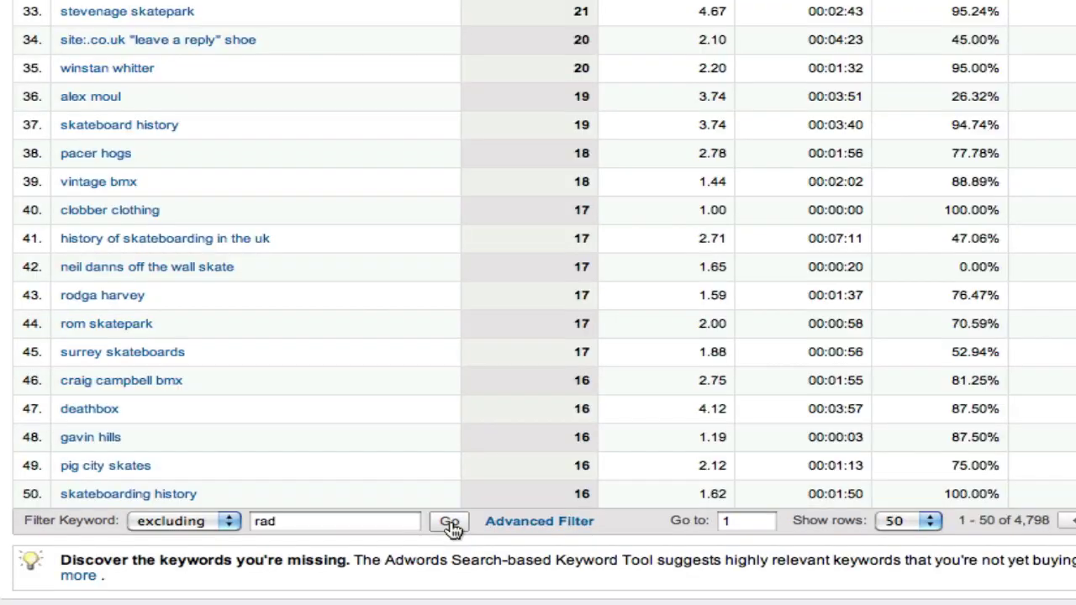
- Review the non-"rad" keywords for remaining brand variations and other search topics that bring visits
scroll(387, 286, "up", 10)
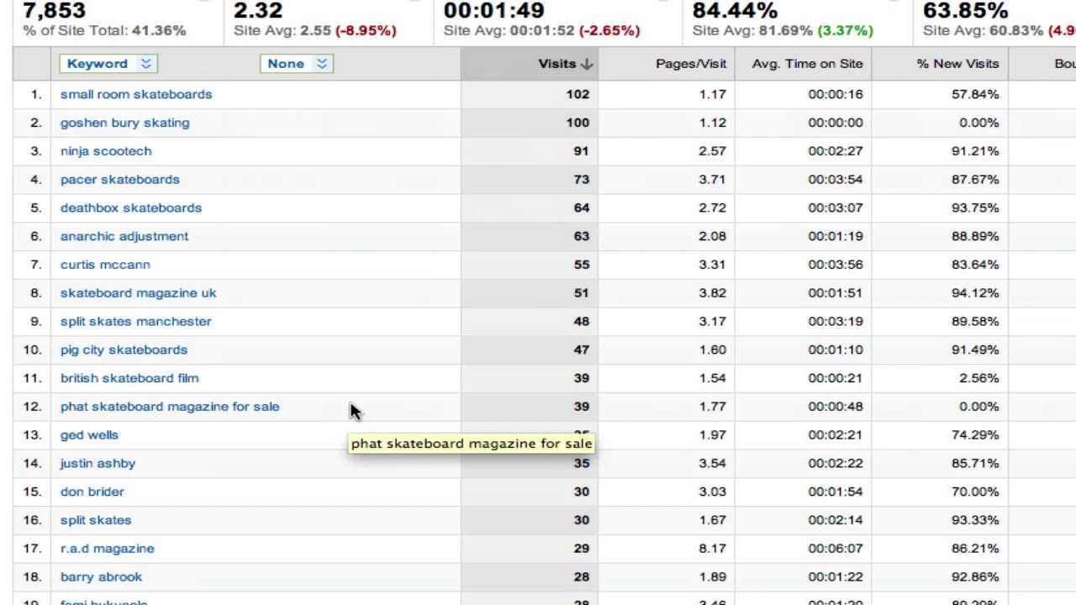
scroll(351, 410, "down", 1)
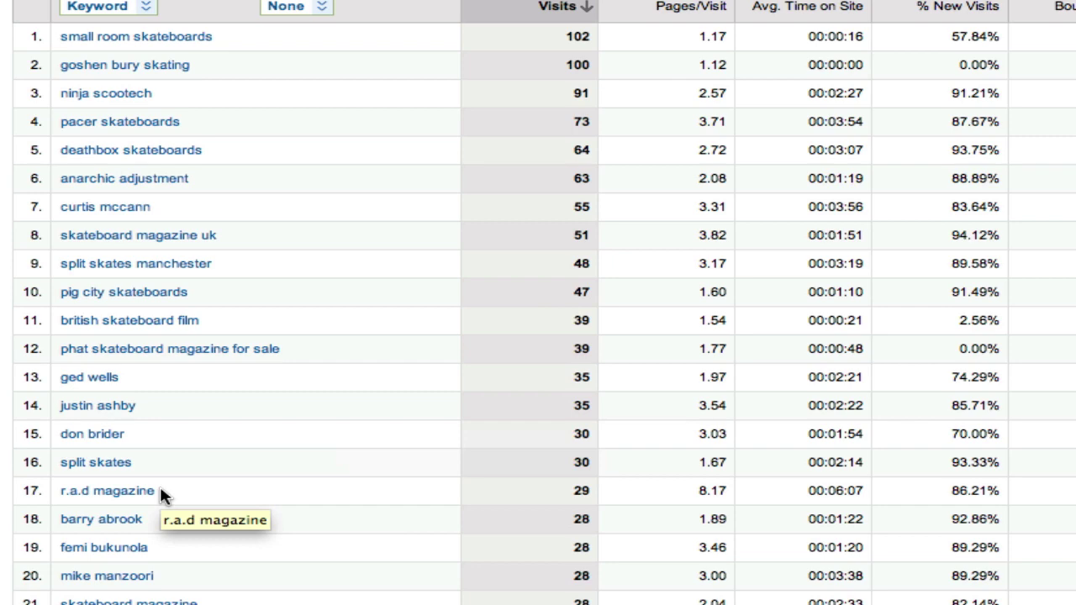
scroll(426, 439, "down", 1)
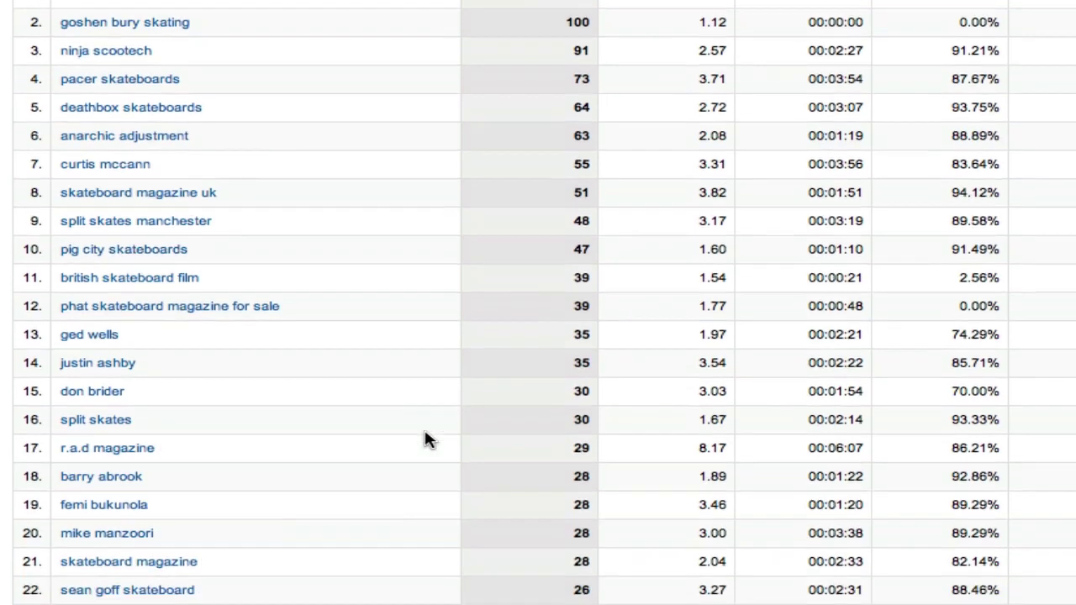
scroll(425, 439, "down", 4)
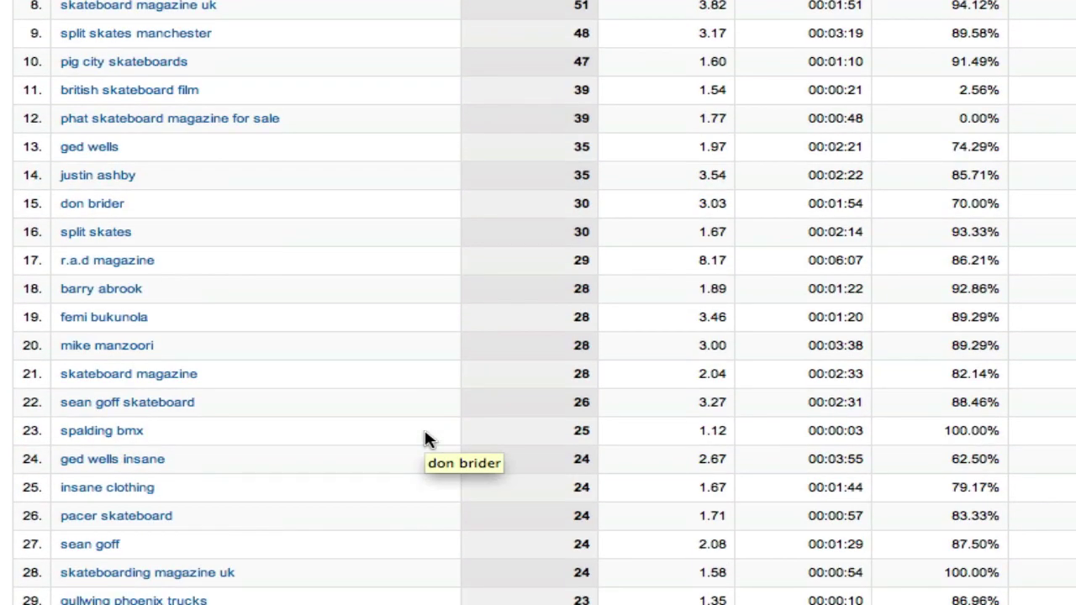
scroll(426, 439, "down", 4)
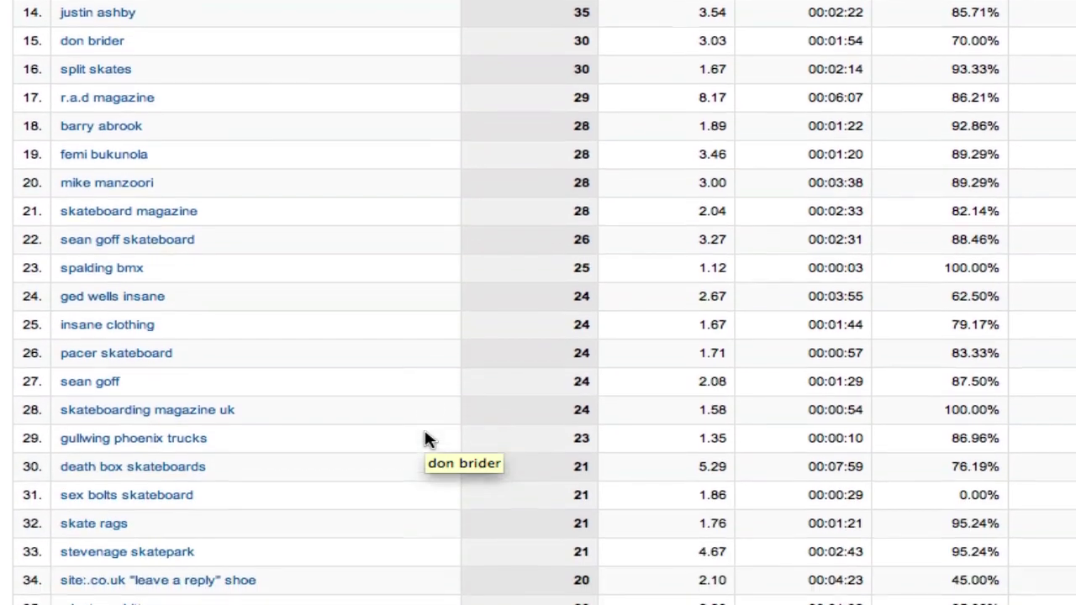
scroll(425, 439, "down", 10)
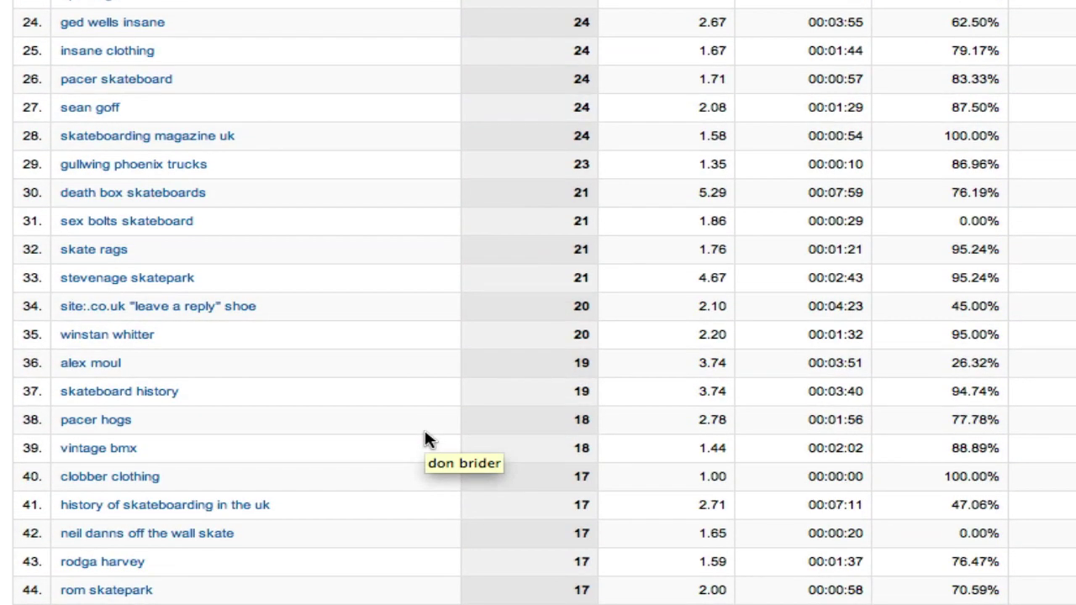
scroll(426, 439, "down", 3)
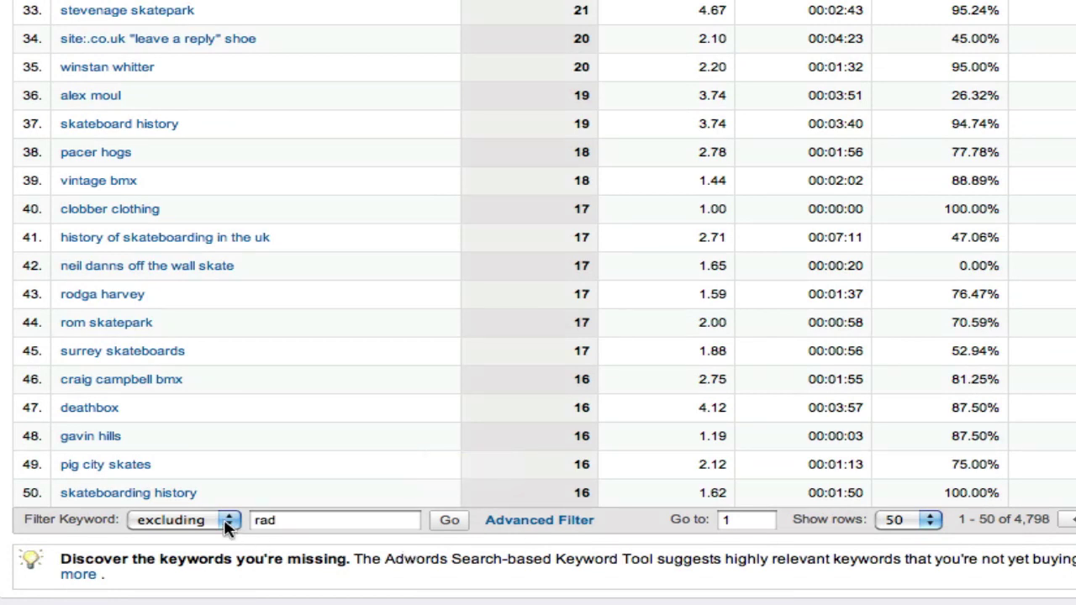
- Apply an advanced filter for keywords containing "rad" and keywords containing "phat"
left_click(530, 523)
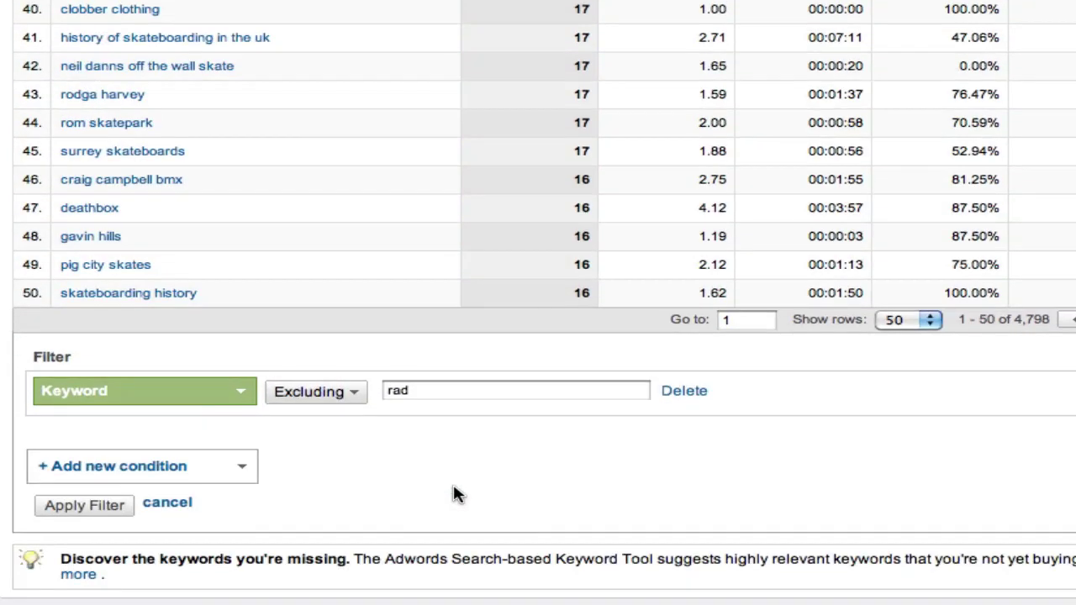
left_click(353, 395)
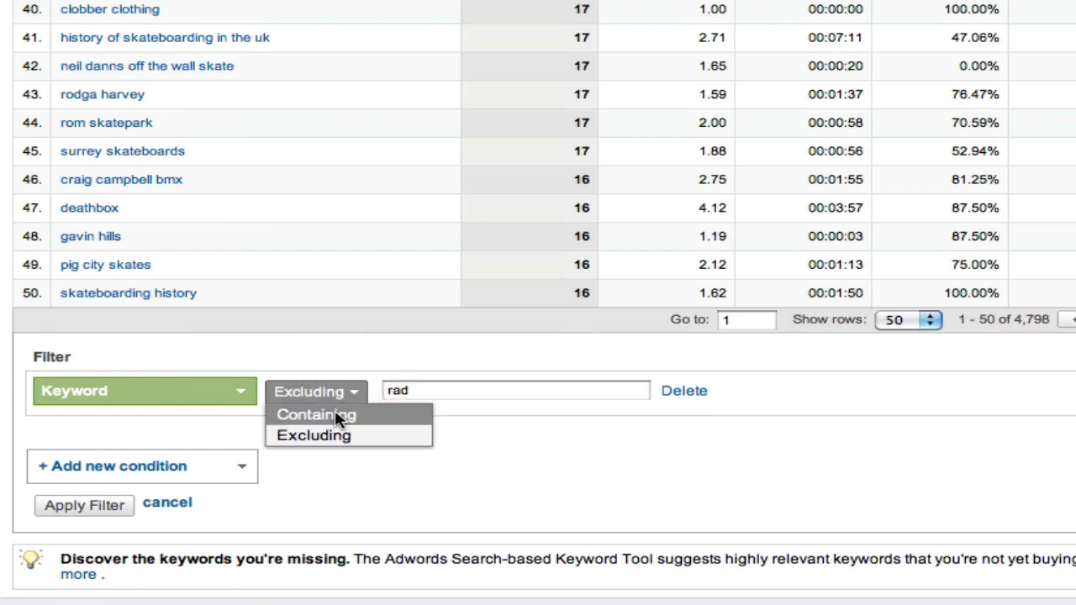
left_click(336, 413)
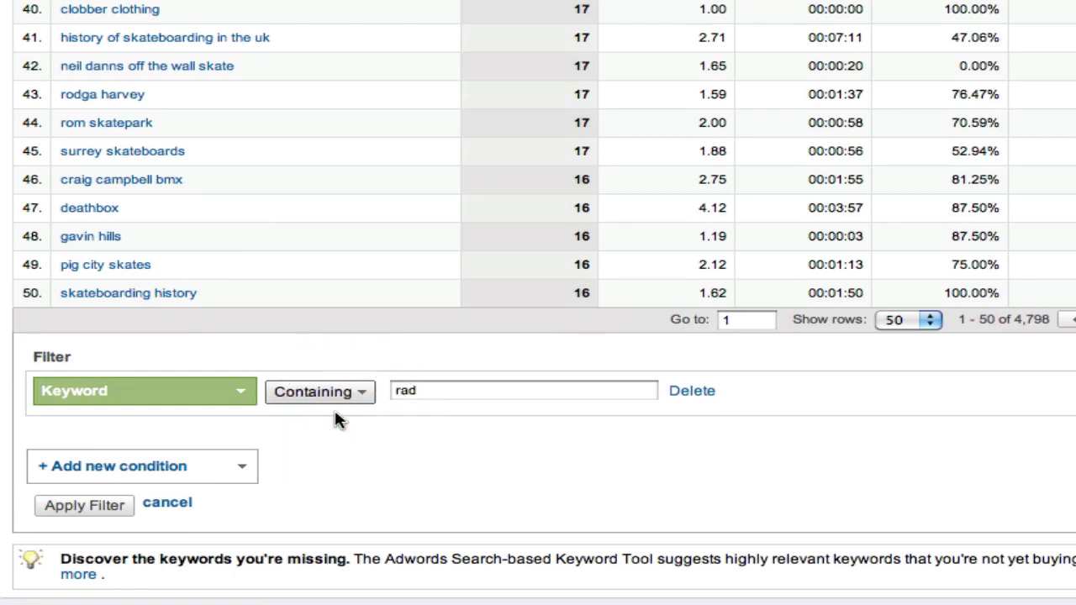
left_click(242, 471)
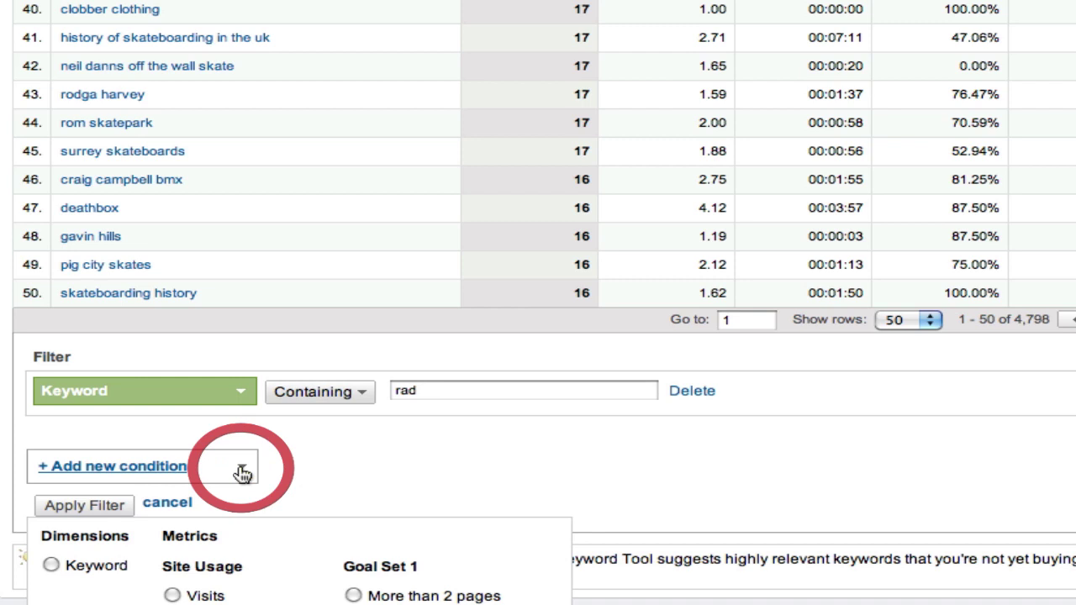
left_click(52, 568)
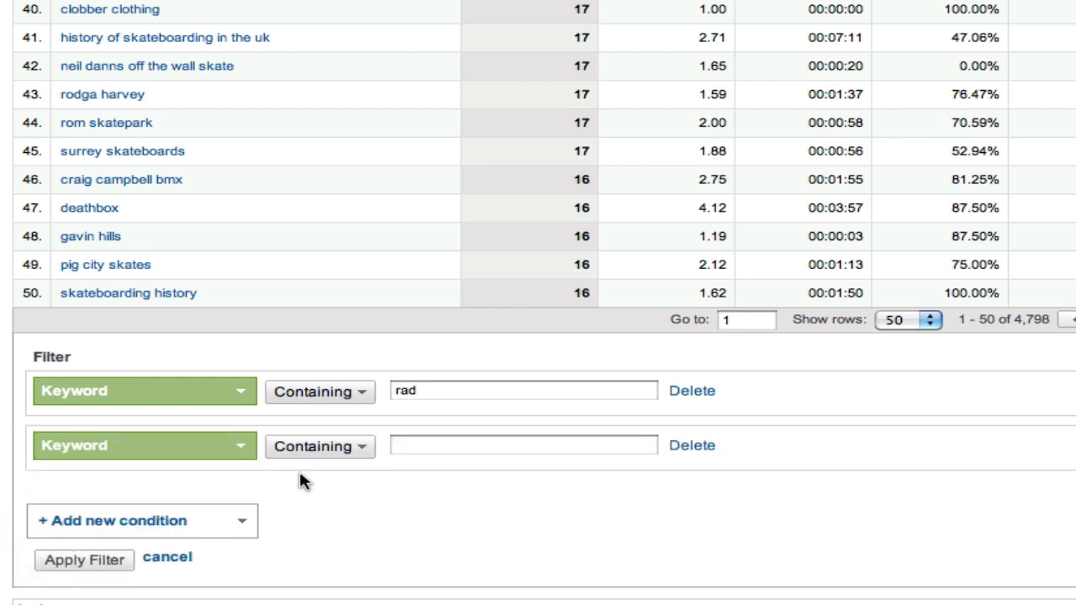
left_click(439, 448)
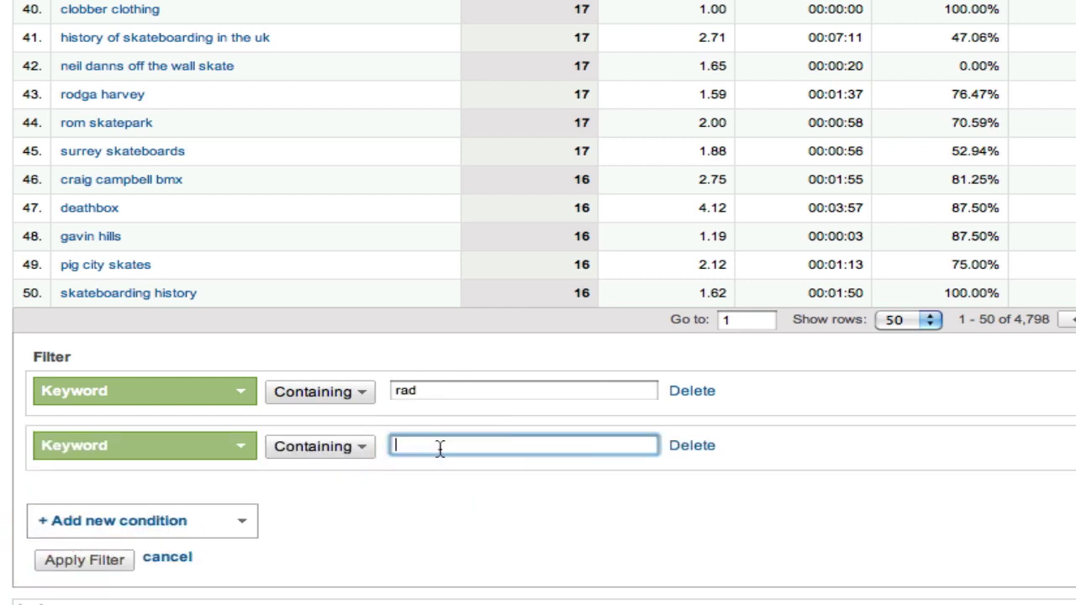
type("phat")
left_click(97, 562)
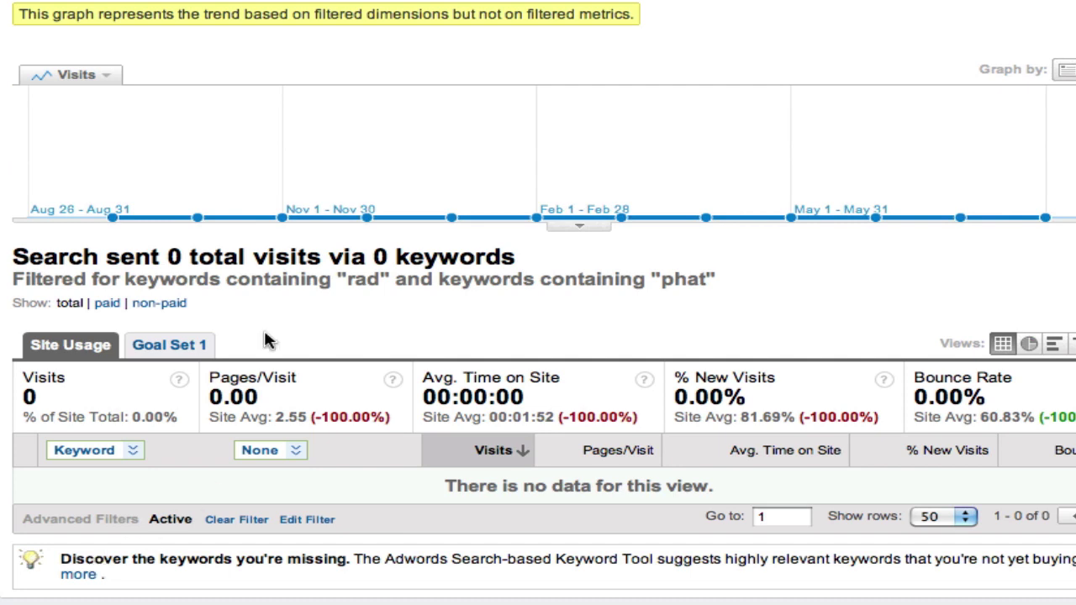
- Clear the advanced filter from the keyword report
left_click(232, 526)
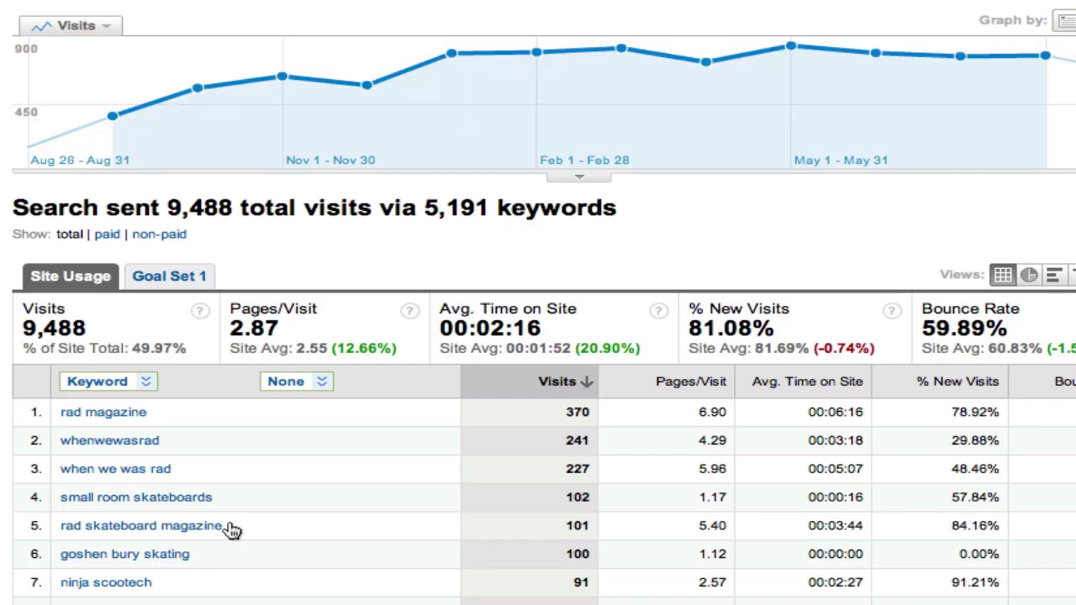
- Filter the keyword report to keywords containing "rad|phat" and apply the filter
scroll(232, 530, "down", 10)
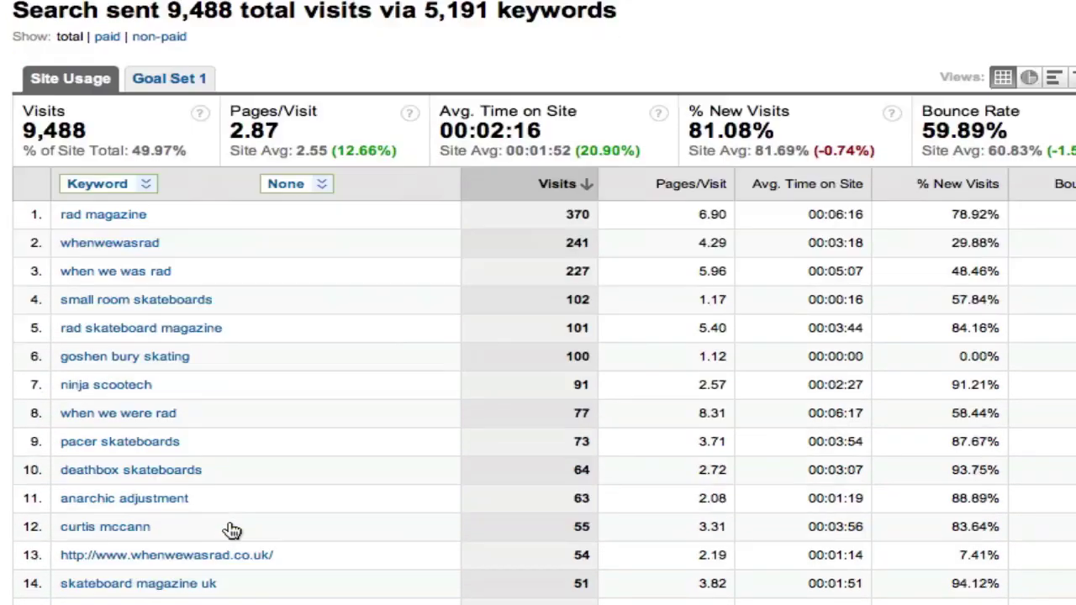
scroll(232, 530, "down", 15)
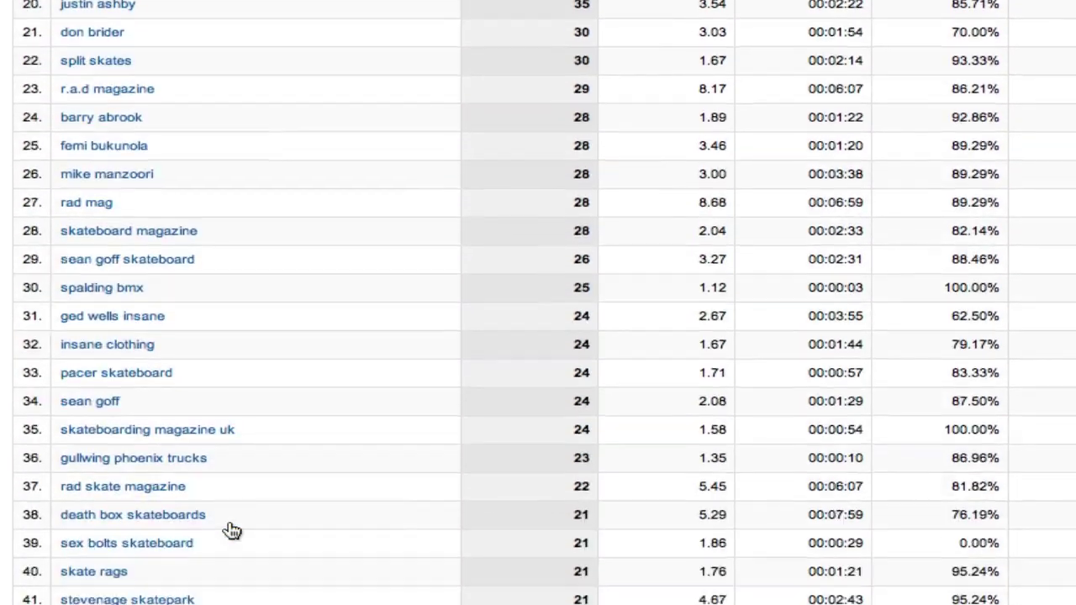
scroll(232, 530, "down", 3)
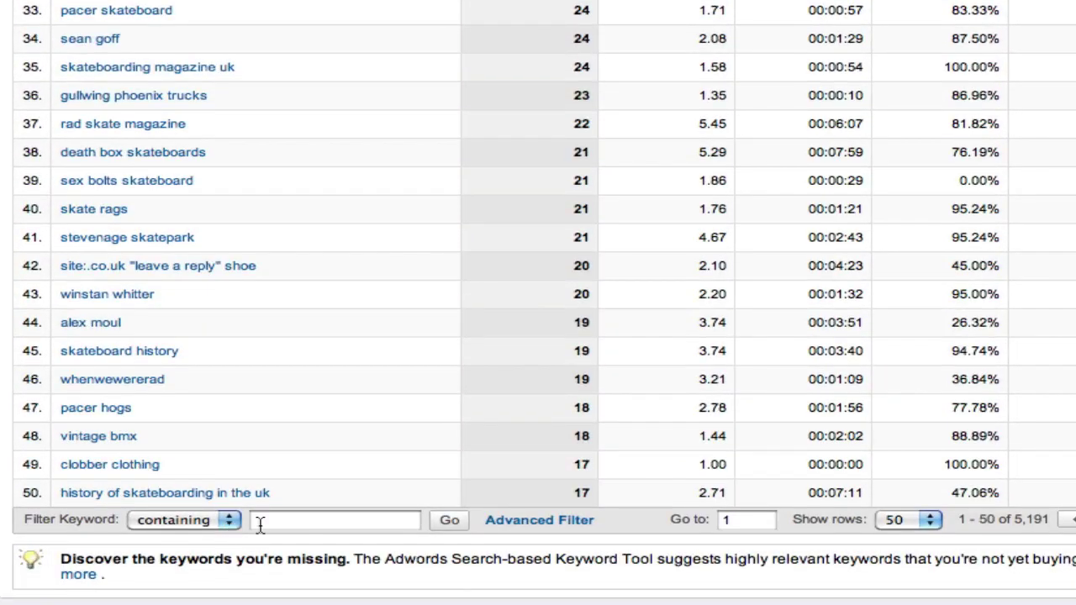
left_click(262, 523)
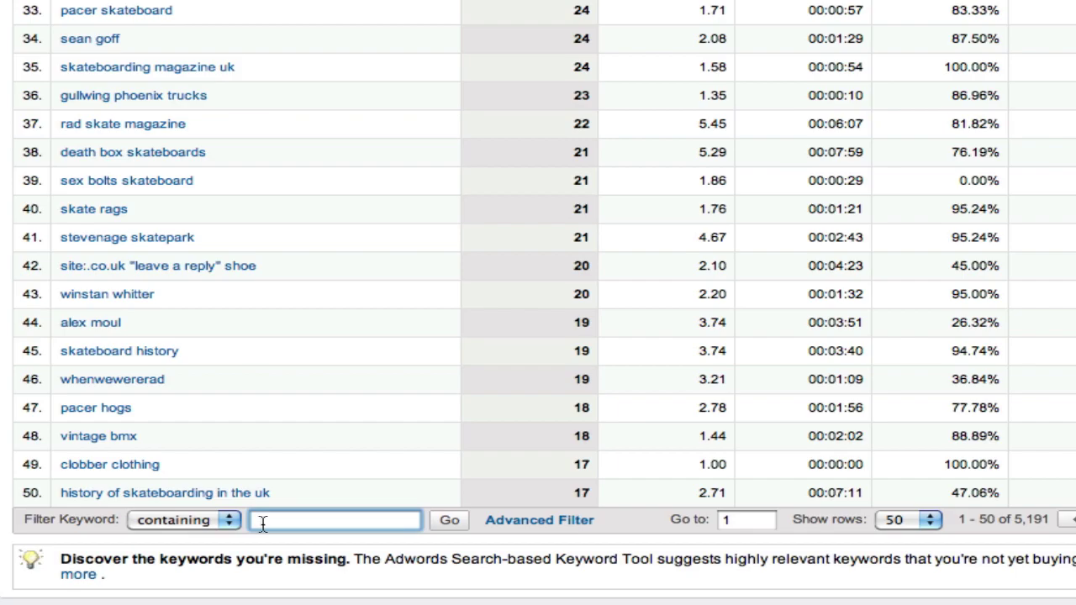
type("rad|")
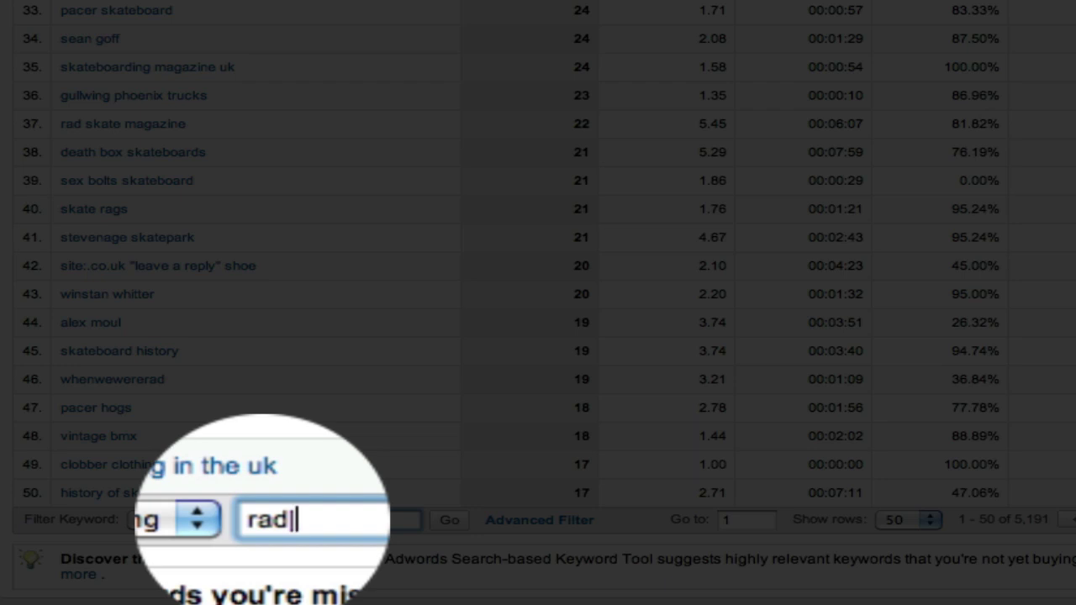
type("phat")
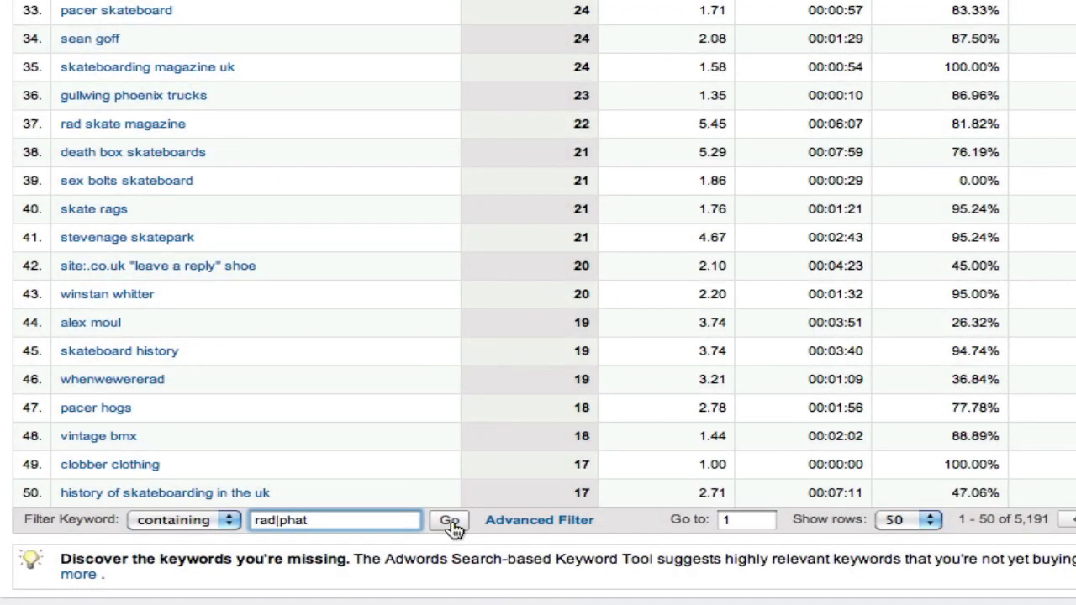
left_click(450, 522)
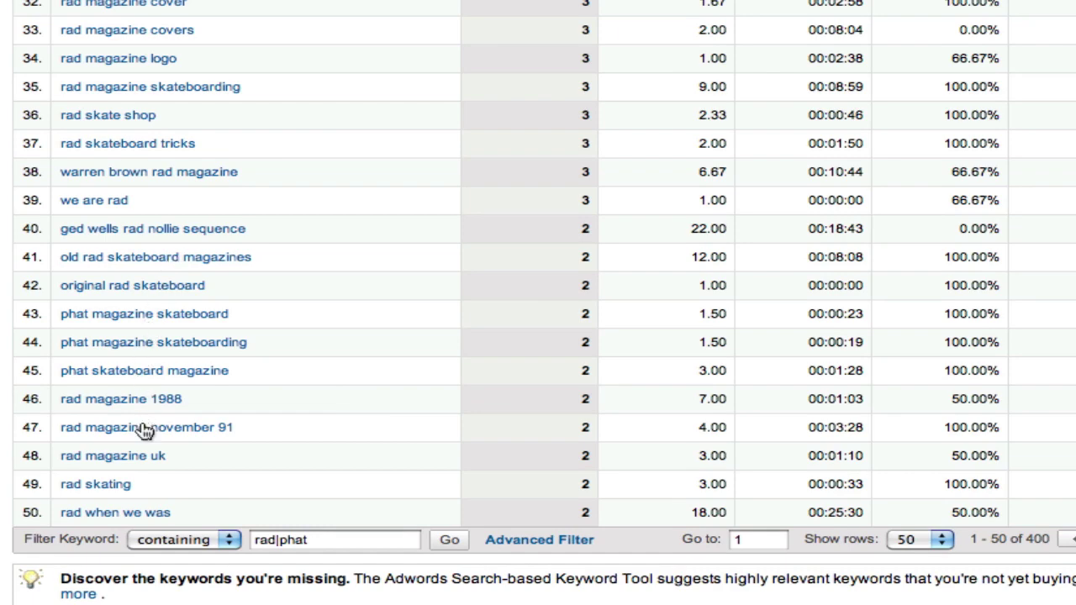
- Extend the containing keyword filter to "rad|phat|r.a.d" and apply it
scroll(302, 455, "up", 3)
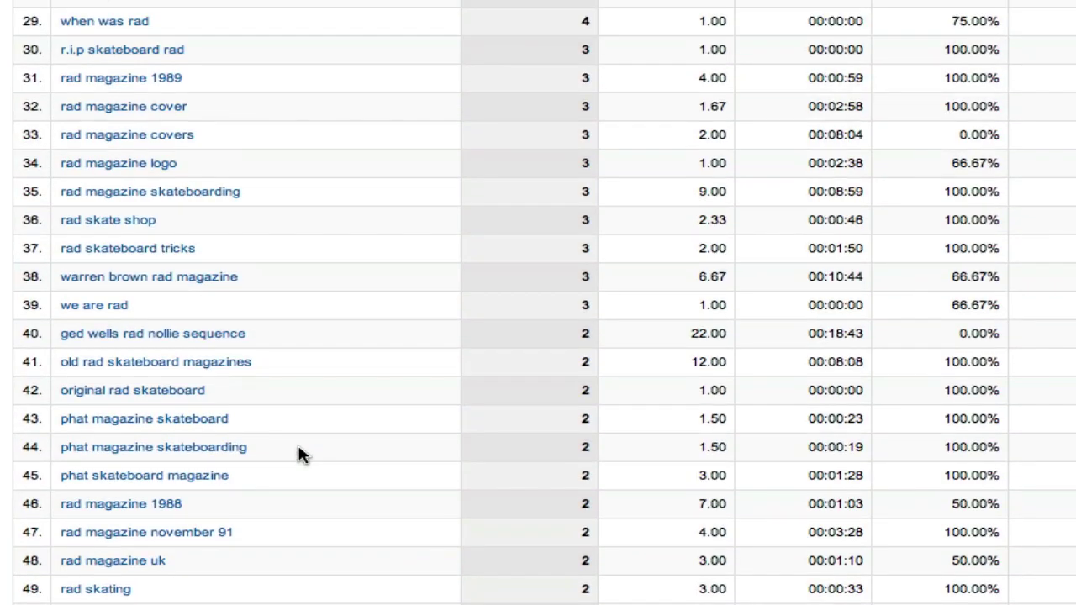
scroll(303, 455, "up", 15)
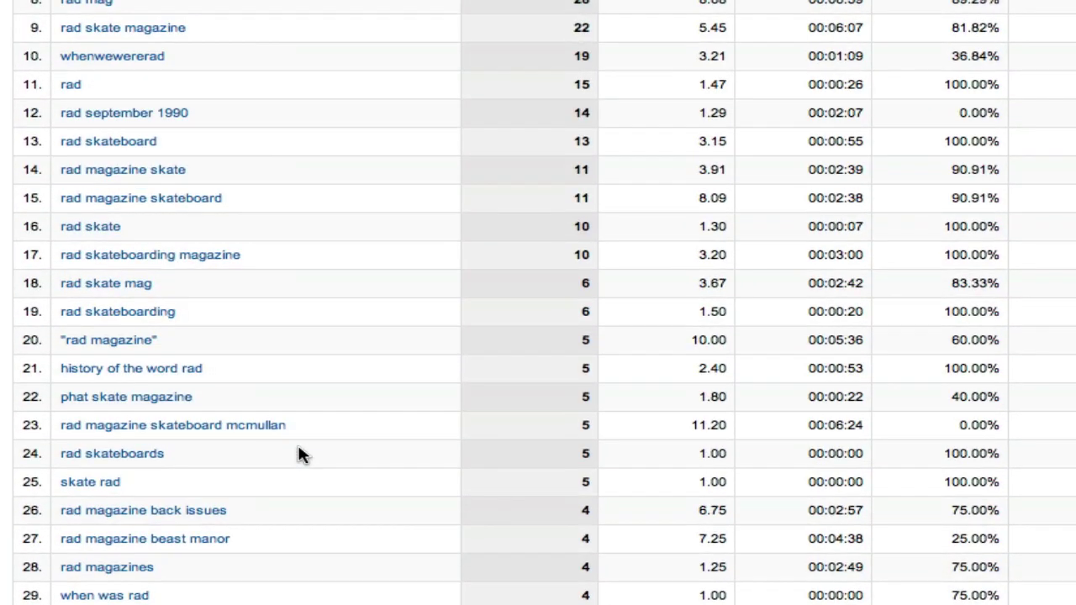
scroll(303, 455, "up", 6)
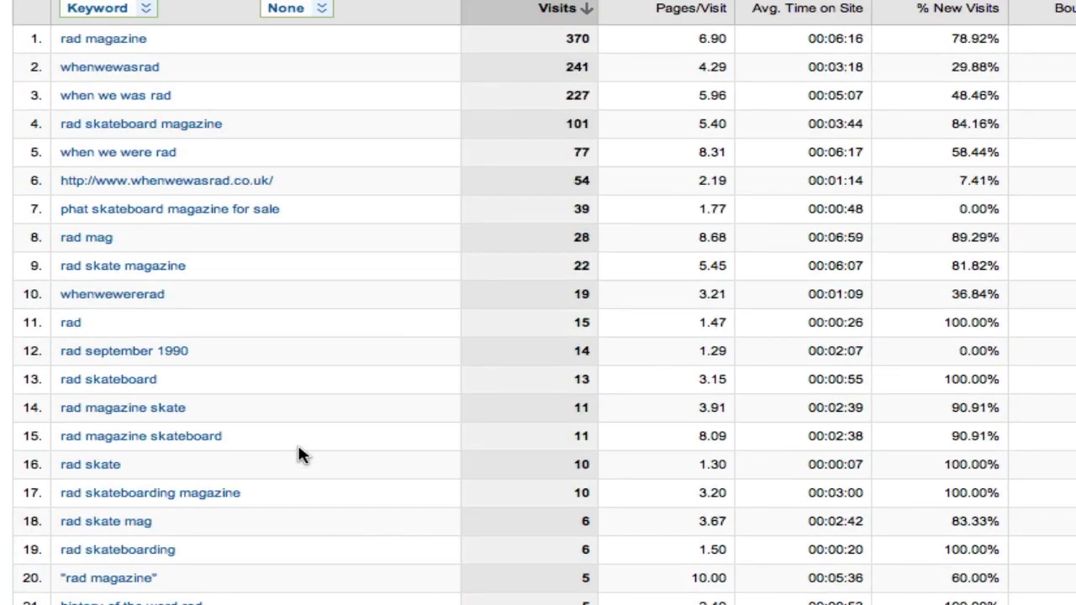
scroll(303, 455, "down", 20)
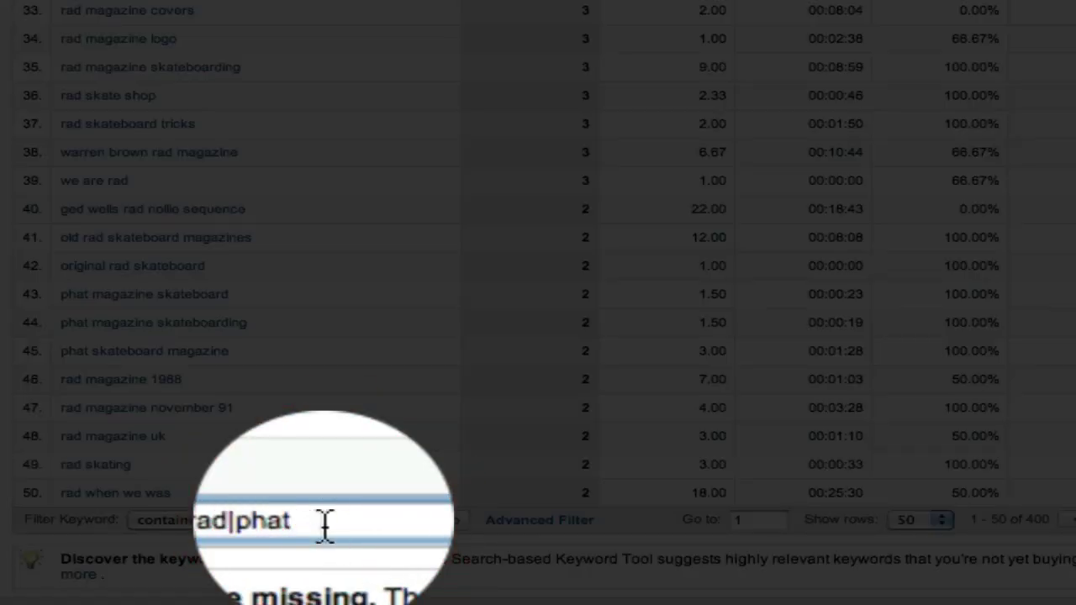
type("|")
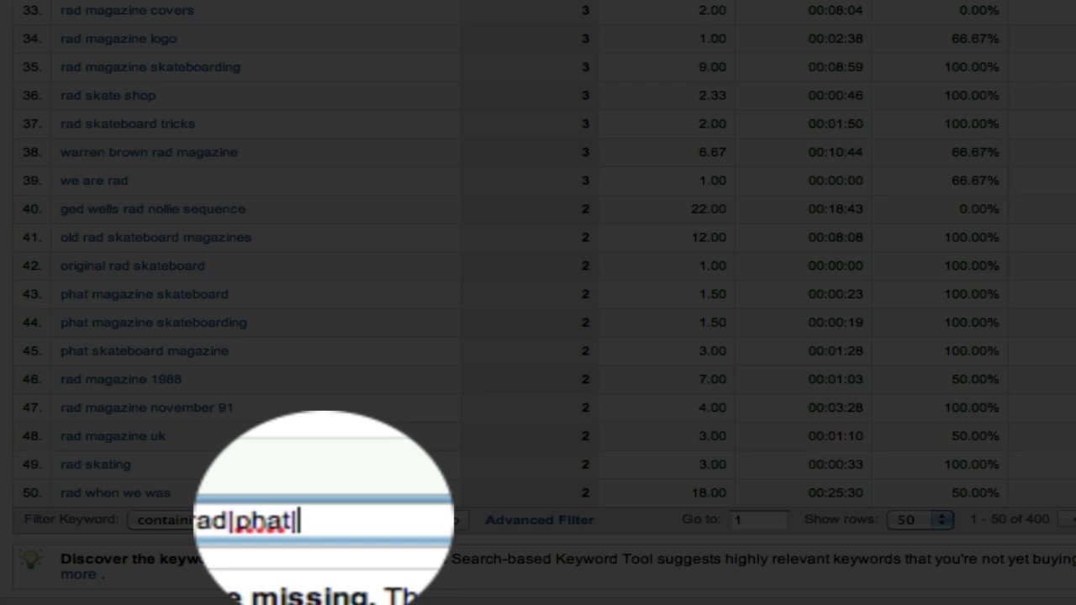
type("r")
type(".a.d")
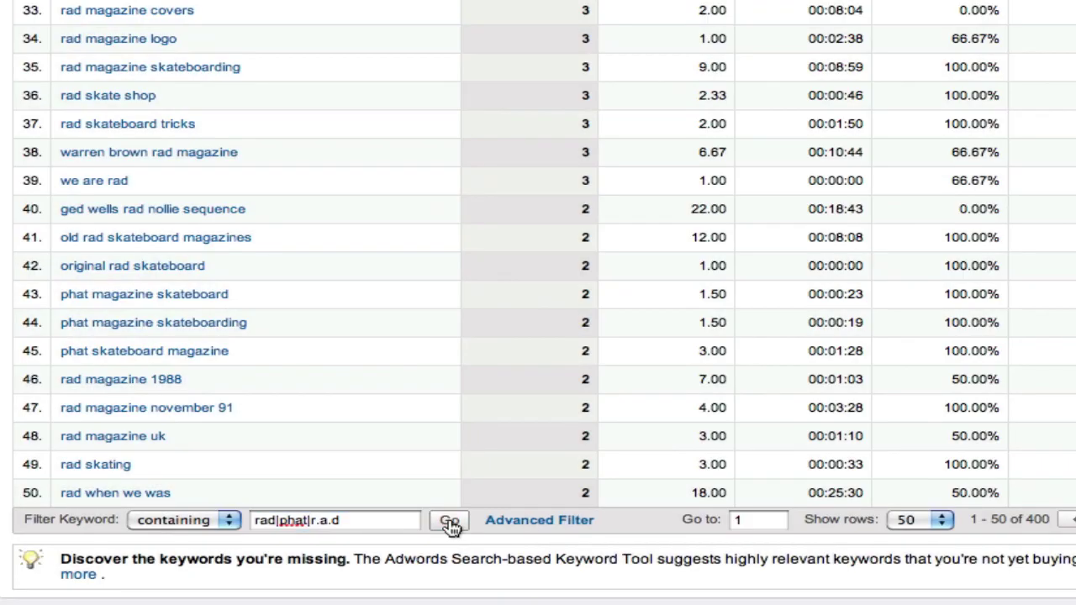
left_click(451, 522)
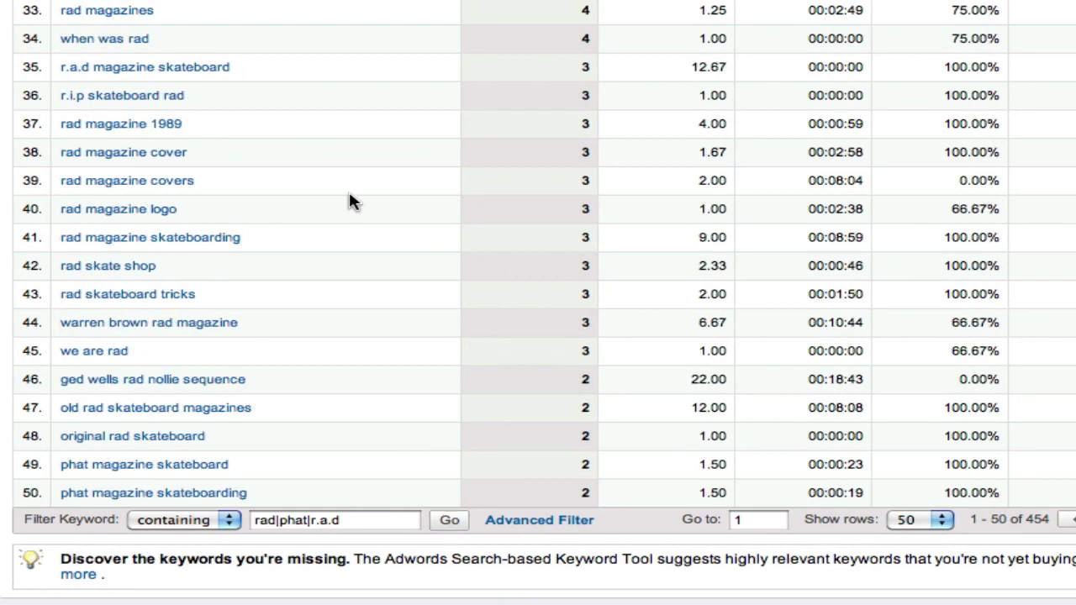
- Review the filtered keywords for variations of "rad", "phat" and "r.a.d" and the visits they bring
scroll(351, 198, "up", 3)
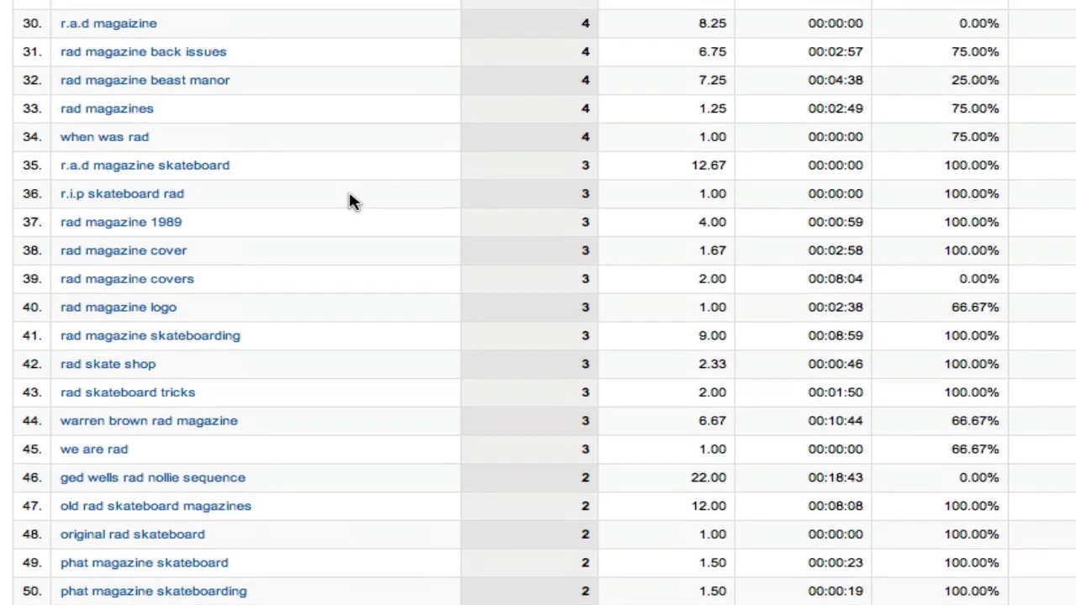
scroll(351, 202, "up", 4)
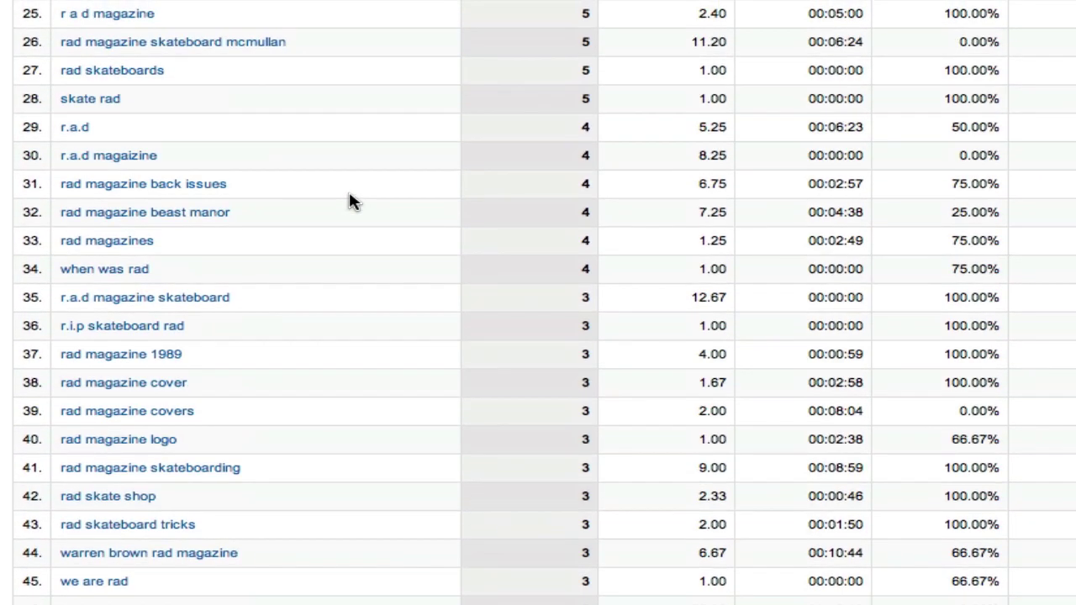
scroll(351, 202, "up", 5)
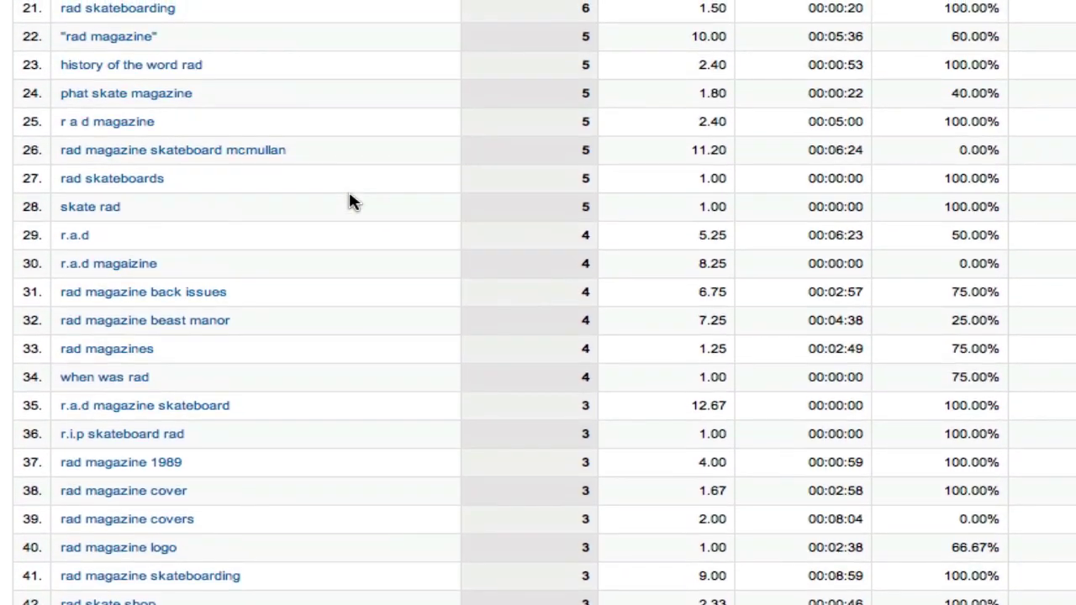
scroll(350, 202, "up", 5)
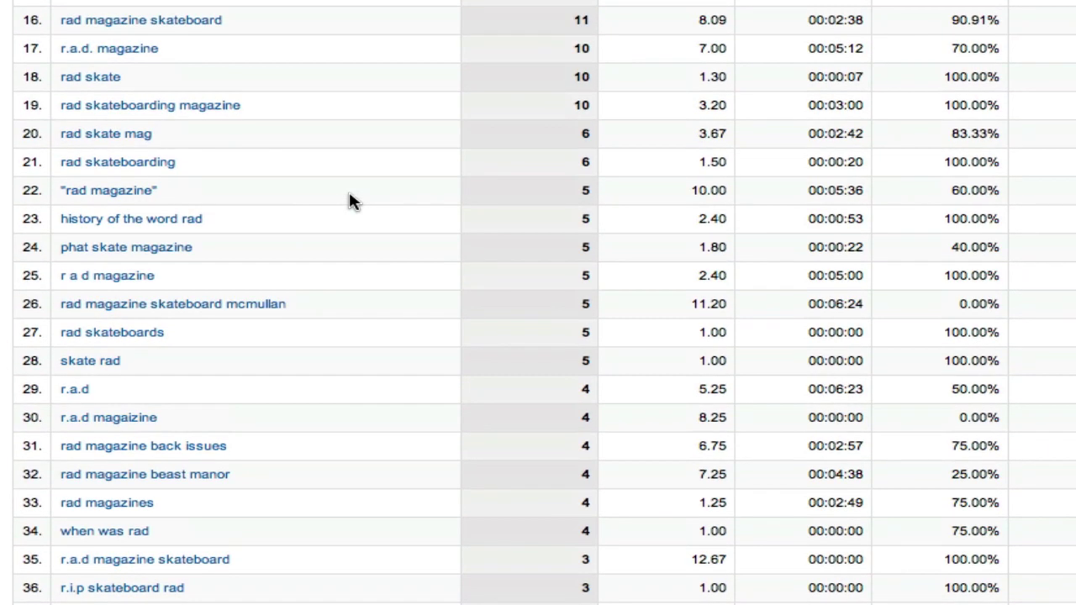
scroll(350, 202, "up", 6)
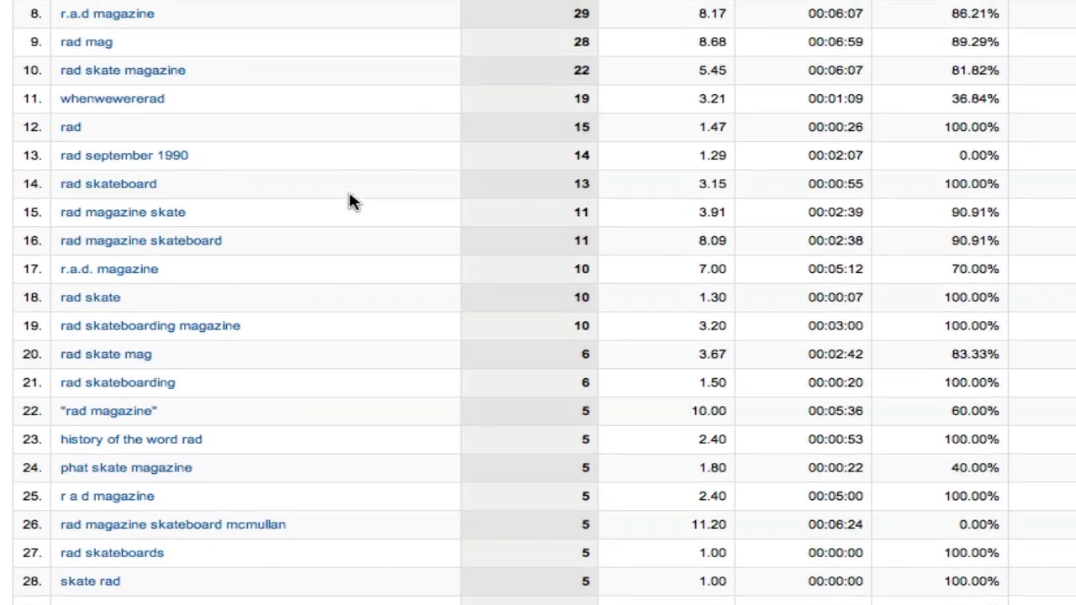
scroll(351, 202, "up", 4)
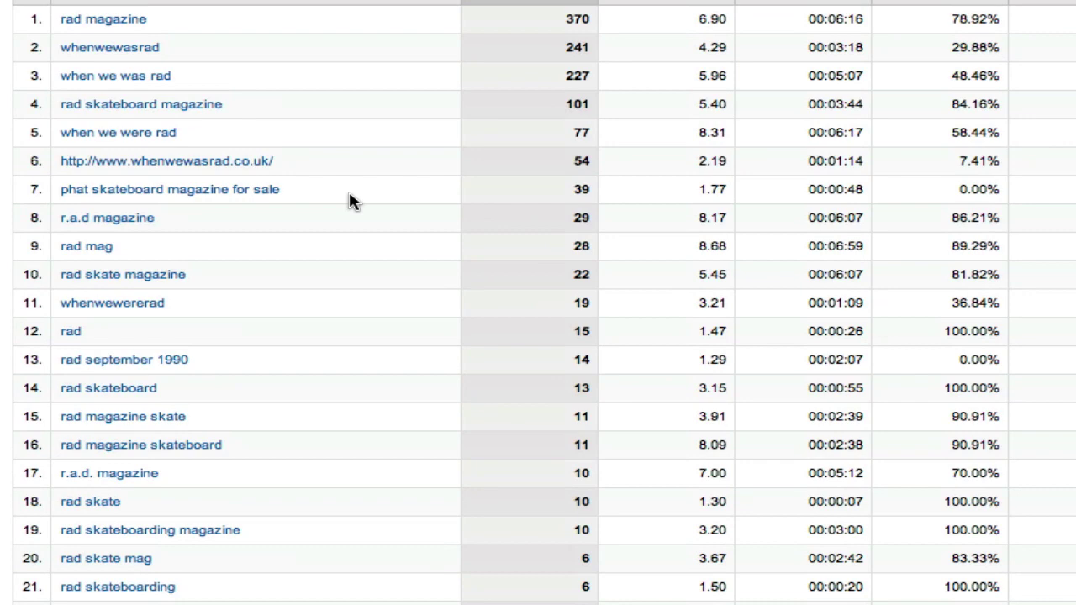
scroll(350, 201, "down", 6)
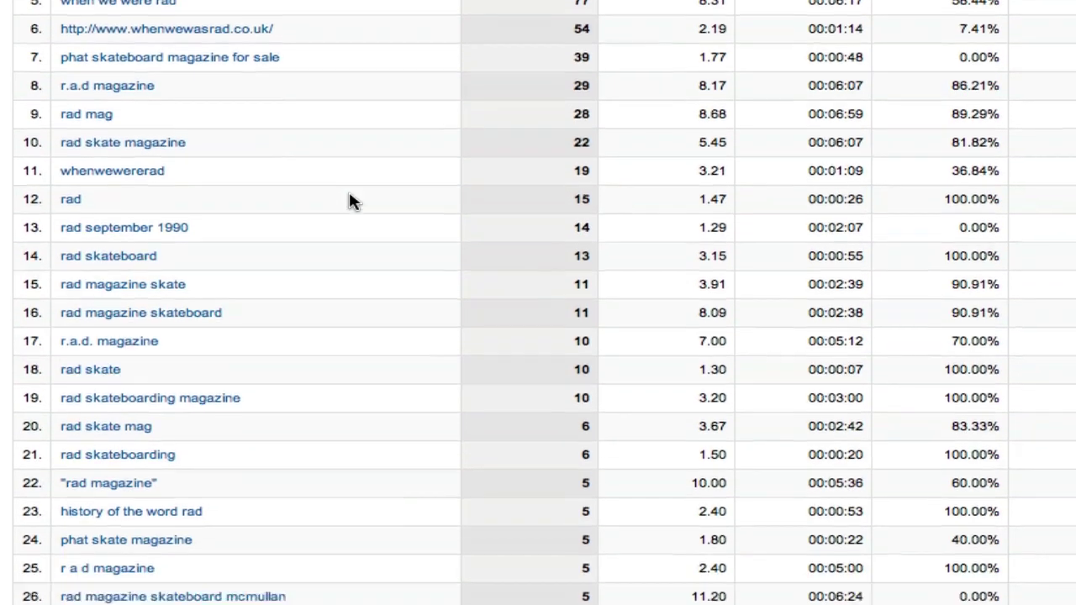
scroll(350, 198, "down", 10)
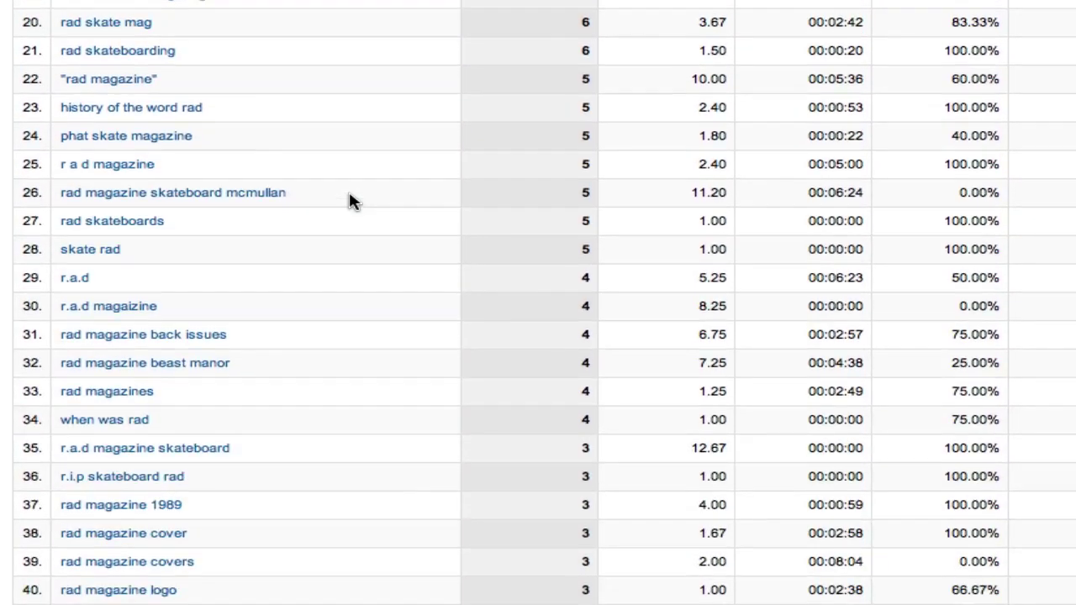
scroll(352, 202, "down", 11)
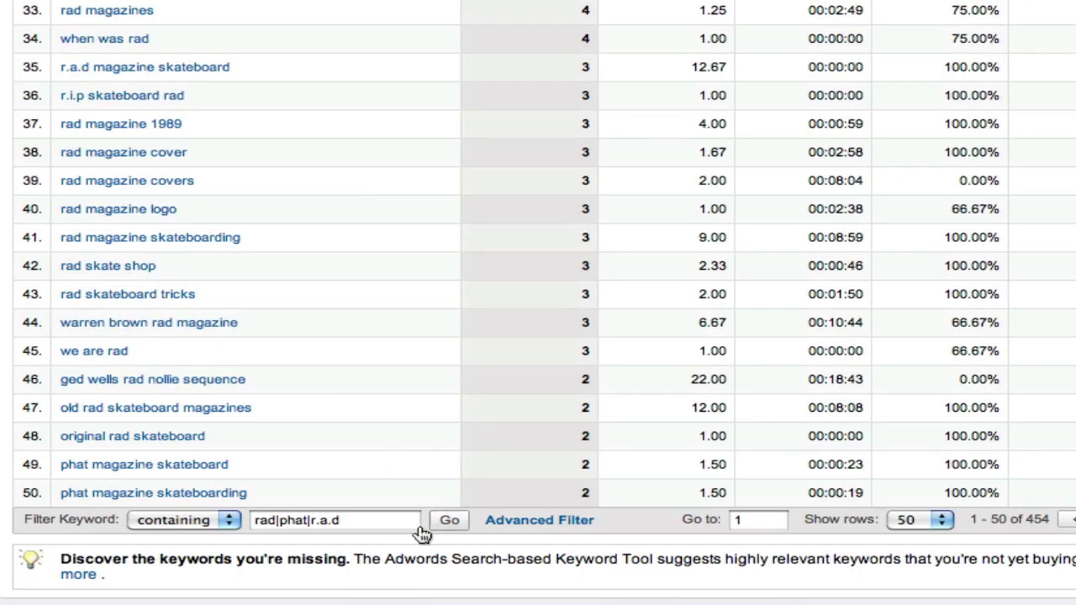
- Change the keyword filter to exclude keywords matching "rad|phat|r.a.d" and apply it
left_click(232, 521)
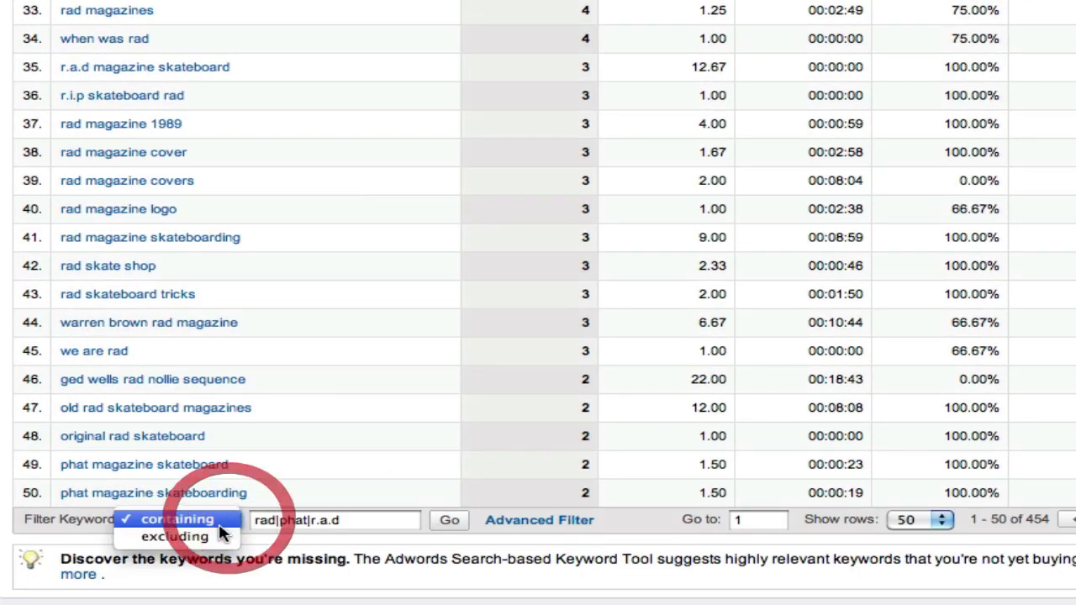
left_click(216, 538)
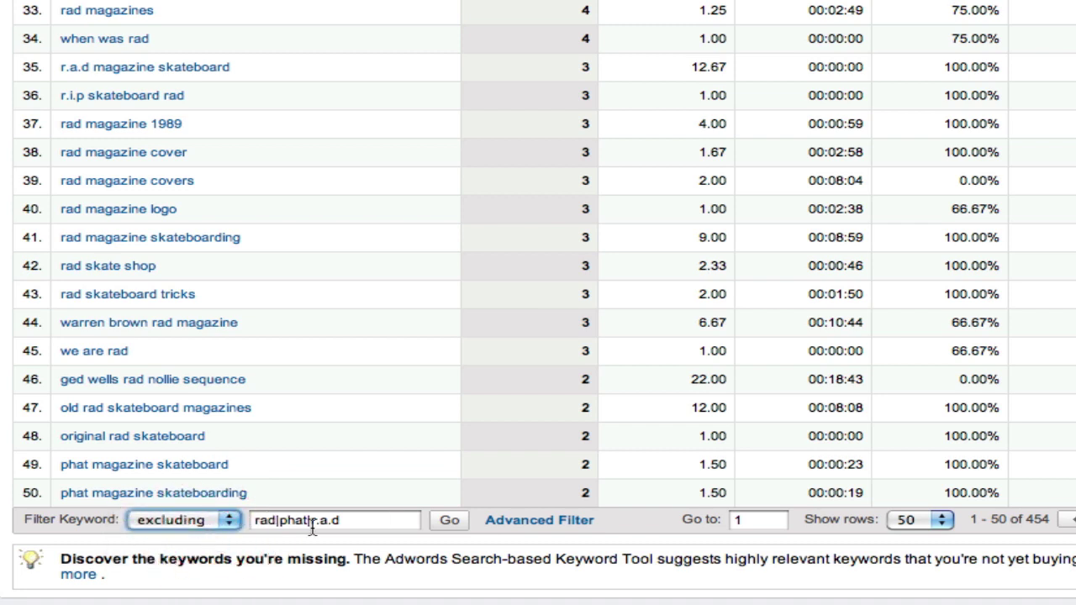
left_click(446, 521)
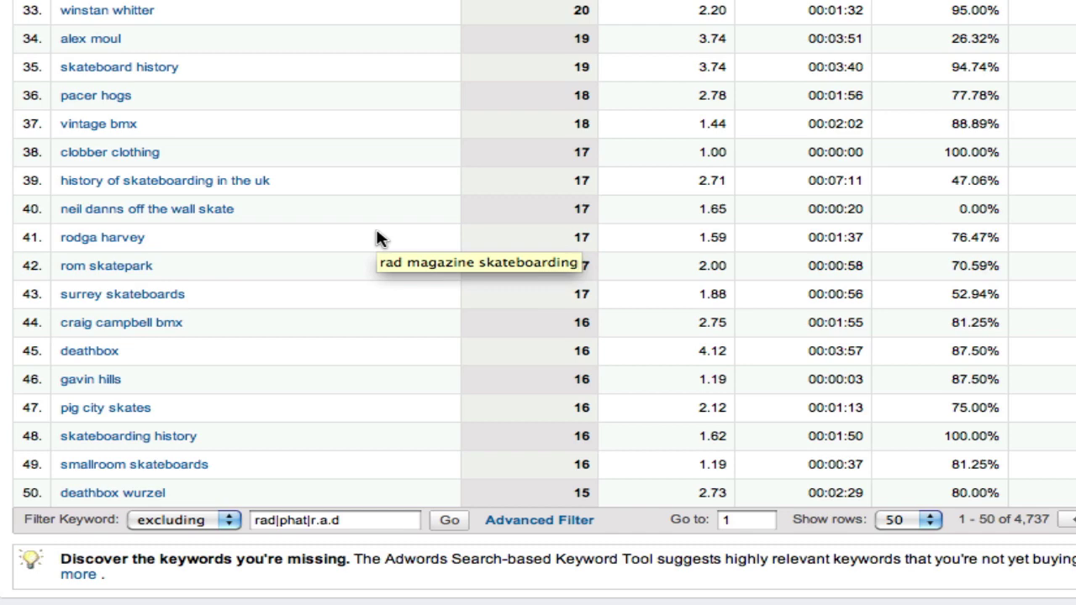
- Review the remaining non-brand keywords for the people, companies and skateboarding topics that bring visits
scroll(377, 238, "up", 5)
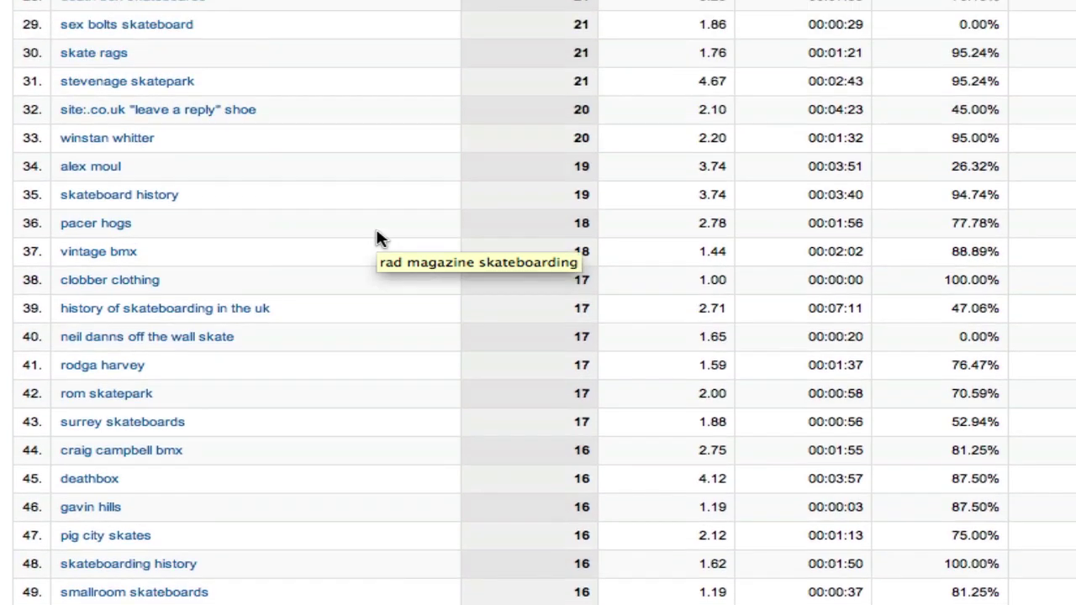
scroll(377, 238, "up", 6)
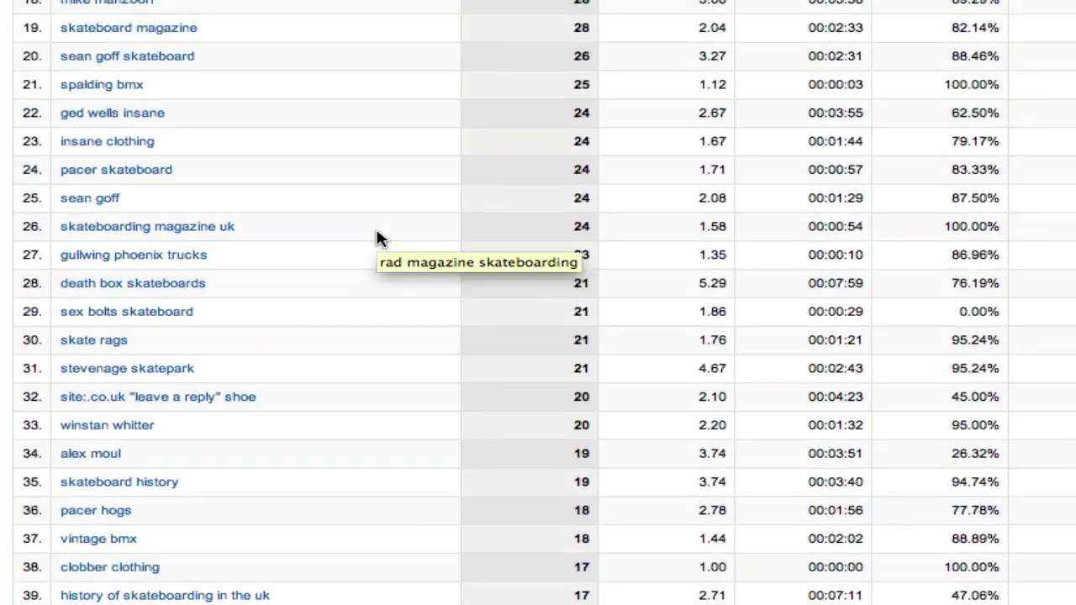
scroll(377, 238, "up", 2)
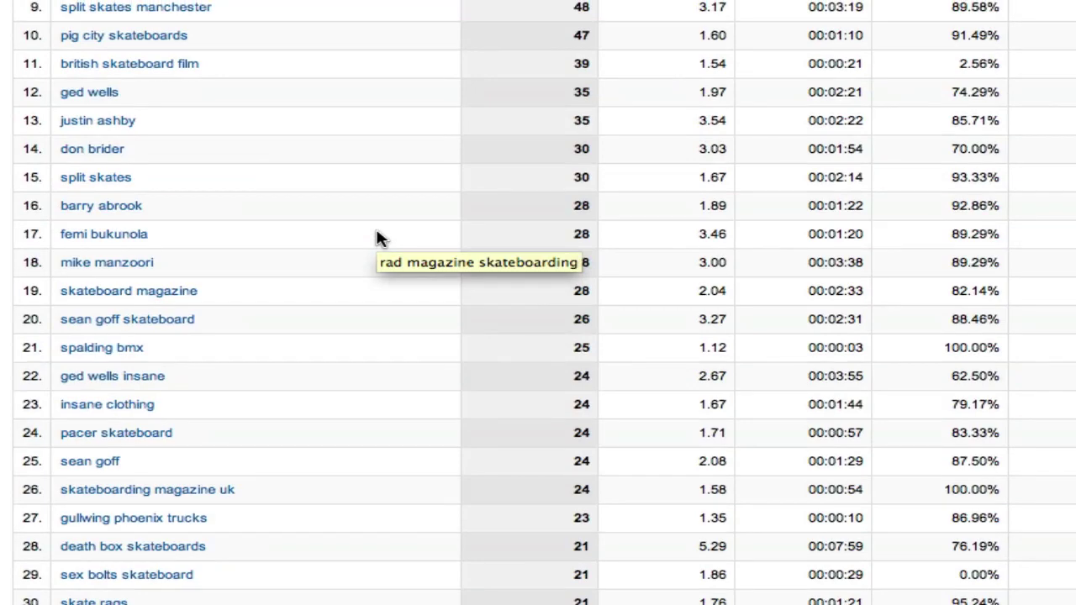
scroll(377, 238, "up", 5)
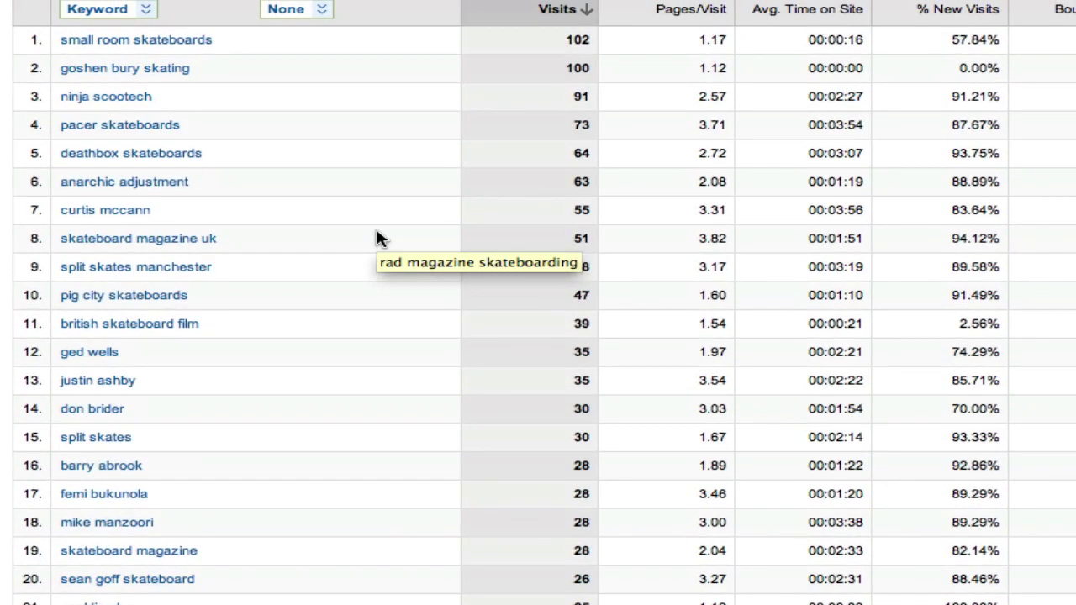
scroll(376, 238, "down", 10)
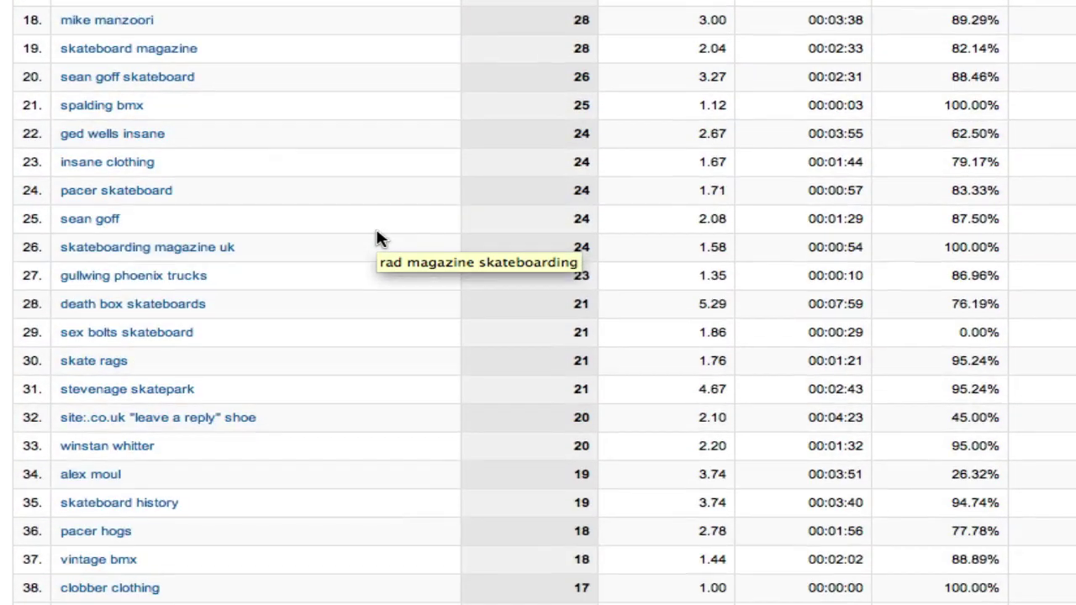
scroll(376, 238, "down", 7)
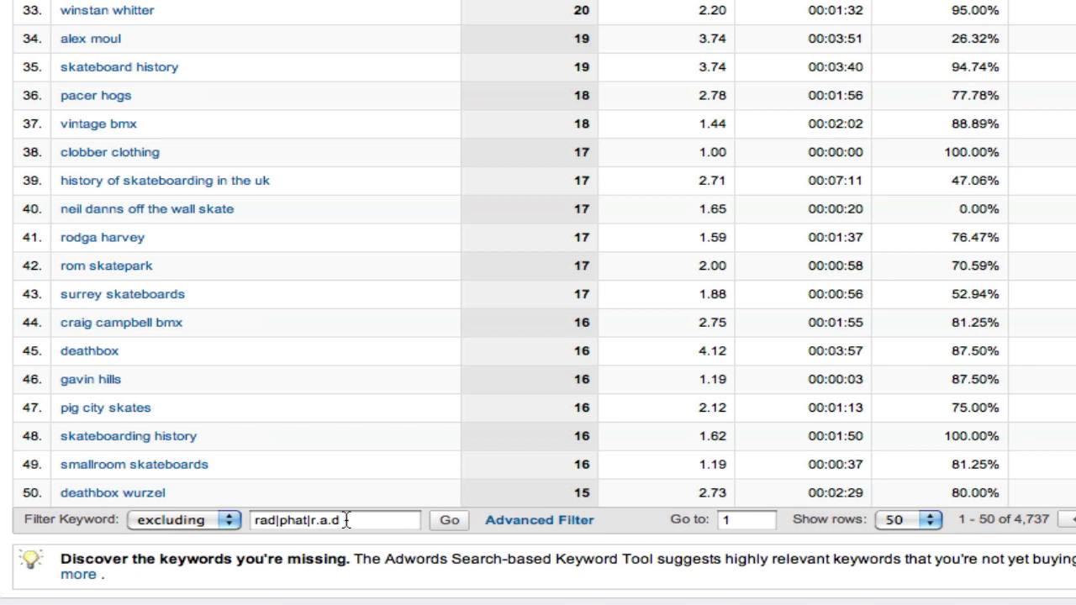
- Switch the keyword filter back to containing "rad|phat|r.a.d" and apply it
left_click(229, 519)
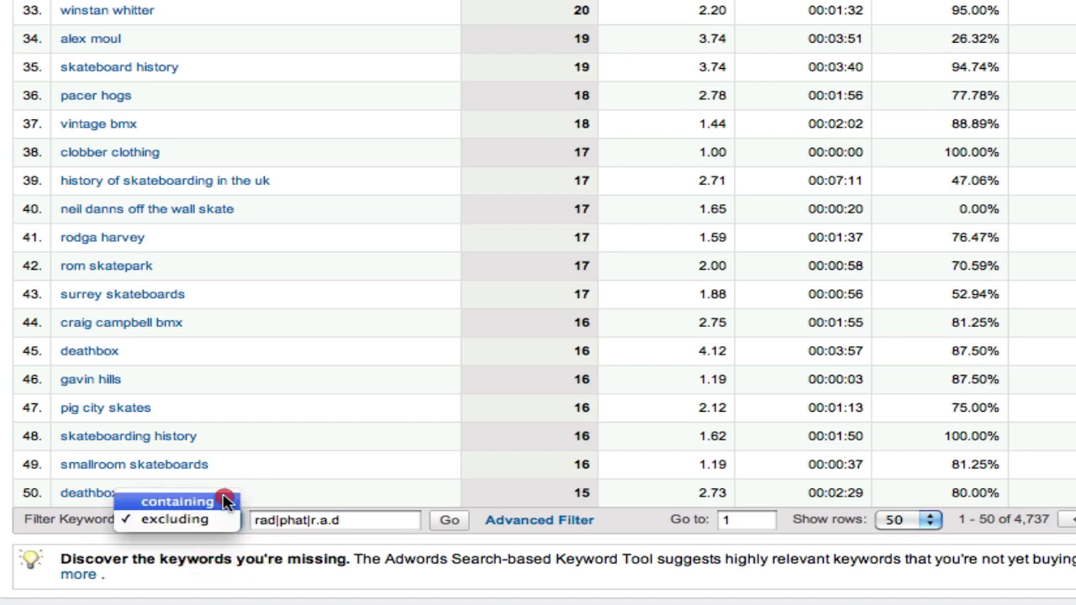
left_click(223, 502)
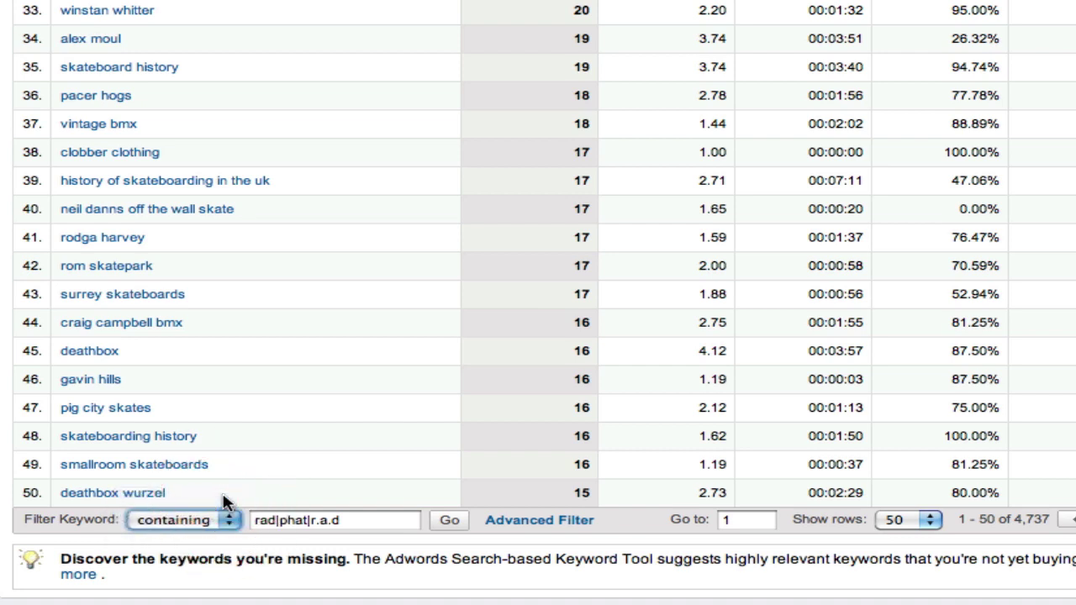
left_click(452, 523)
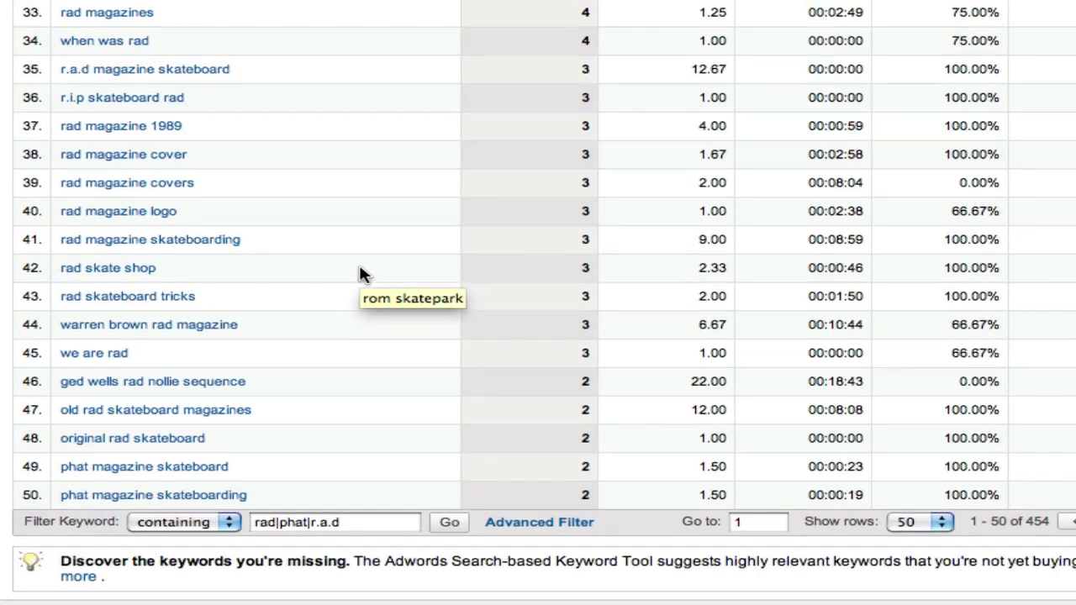
- Examine the full list of brand keywords matching the filter, along with their visits and site usage figures
scroll(360, 274, "up", 8)
scroll(360, 275, "up", 3)
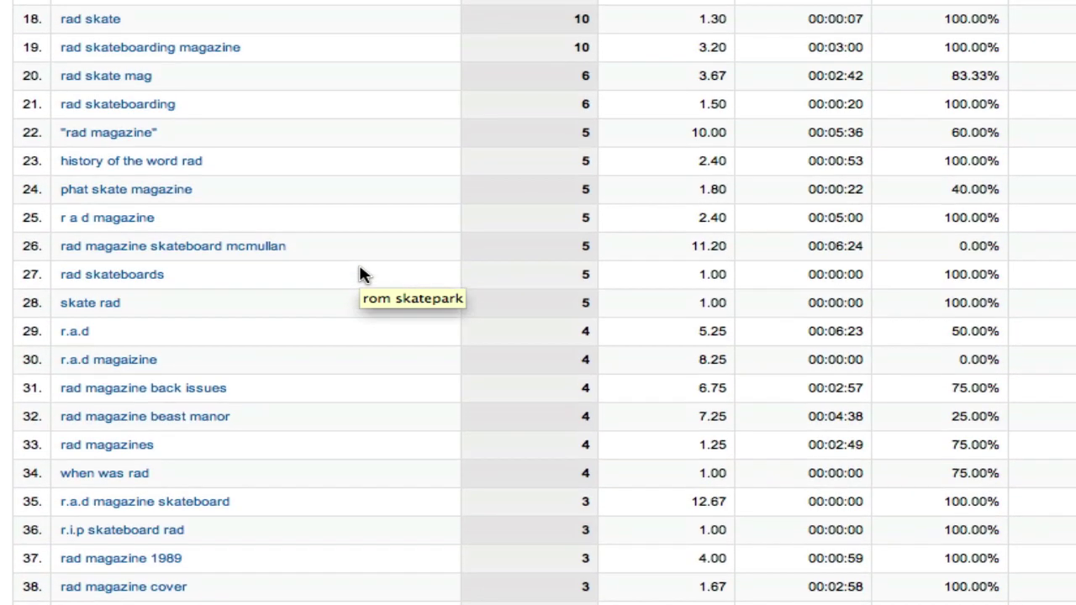
scroll(360, 274, "up", 3)
scroll(360, 274, "up", 1)
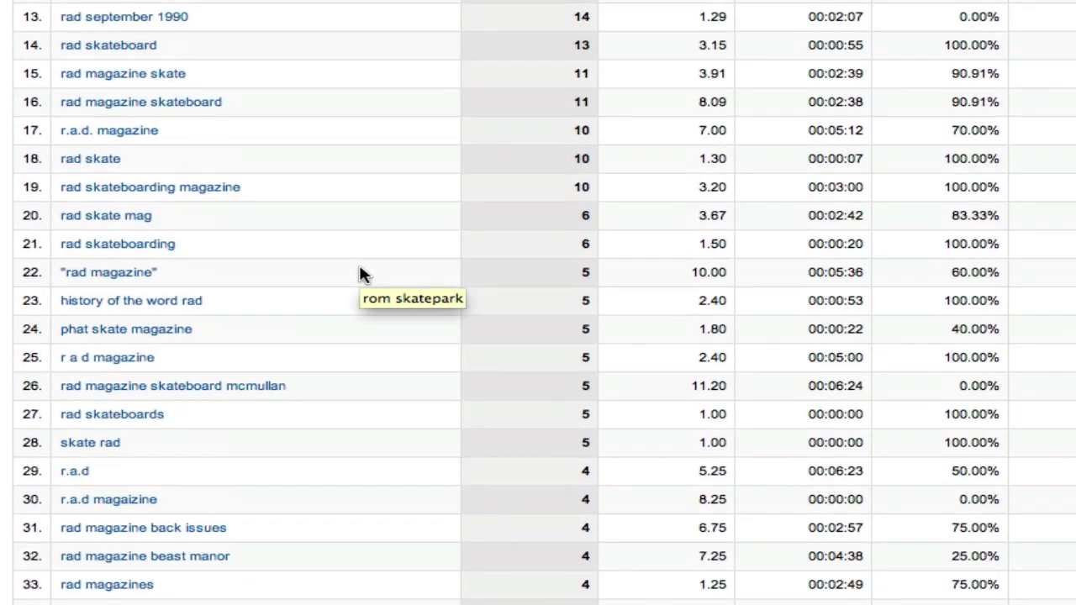
scroll(360, 274, "up", 10)
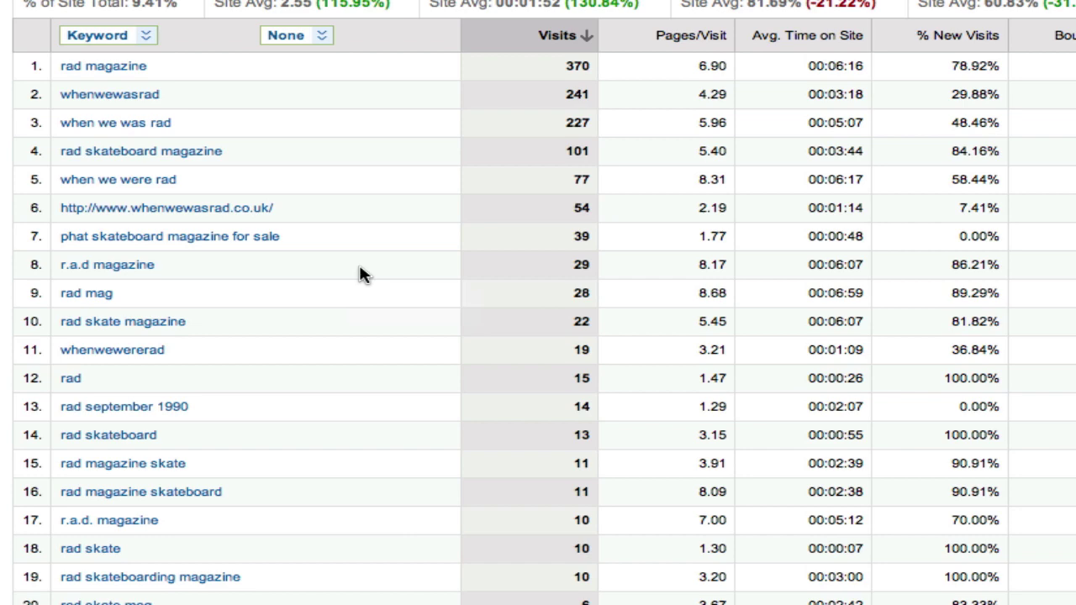
scroll(360, 275, "up", 1)
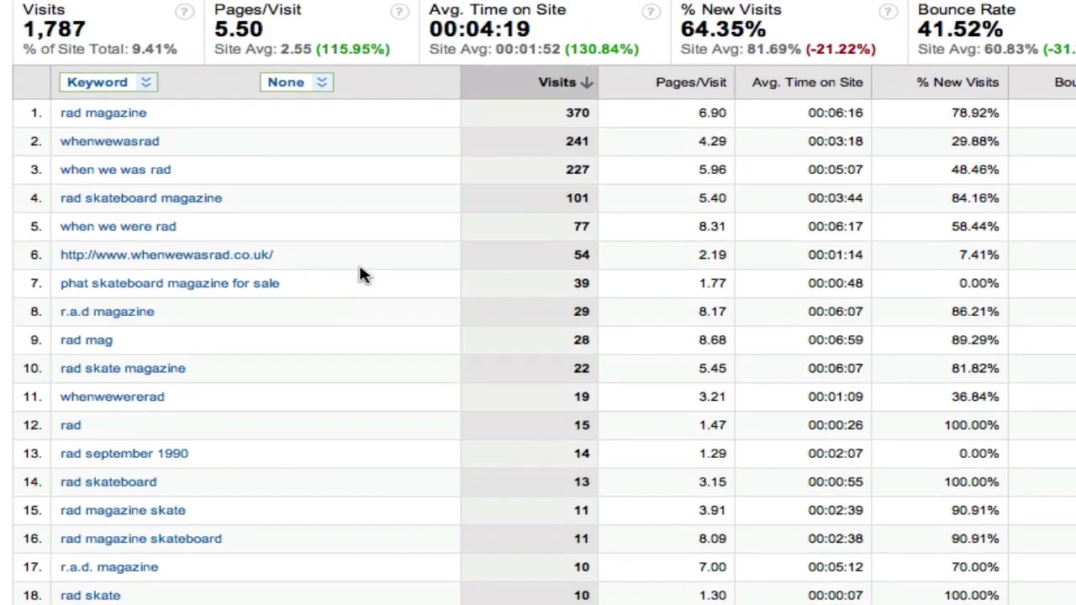
scroll(359, 275, "down", 1)
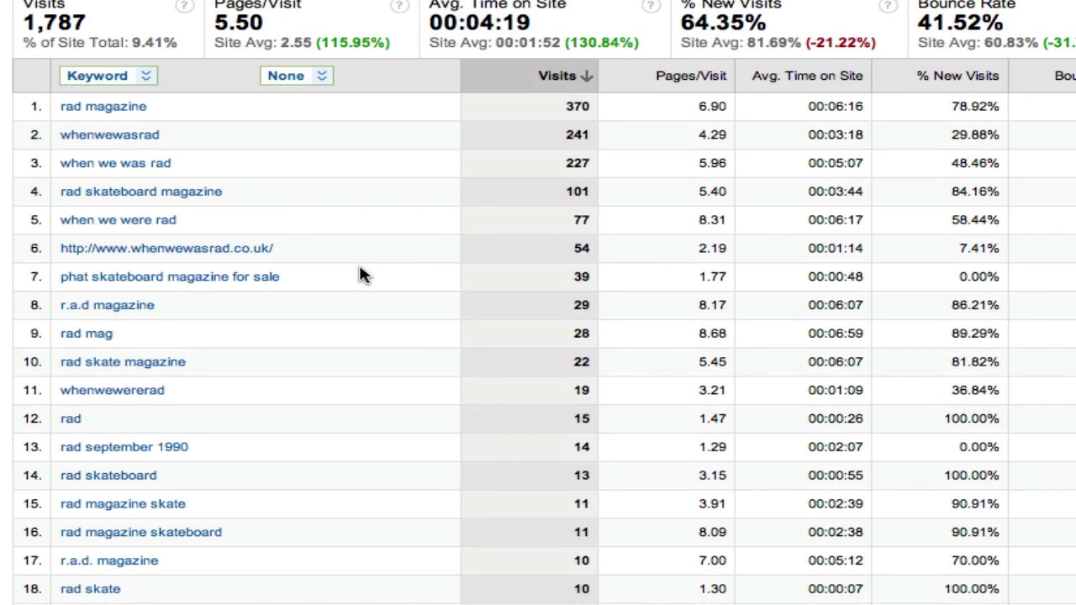
scroll(360, 275, "down", 7)
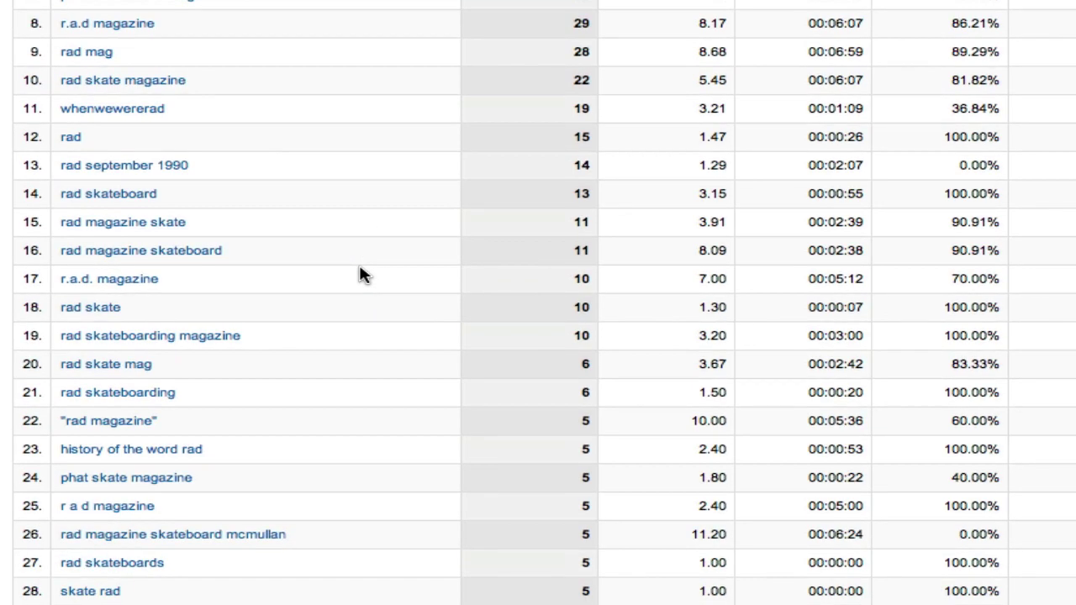
scroll(360, 275, "down", 5)
scroll(360, 275, "down", 10)
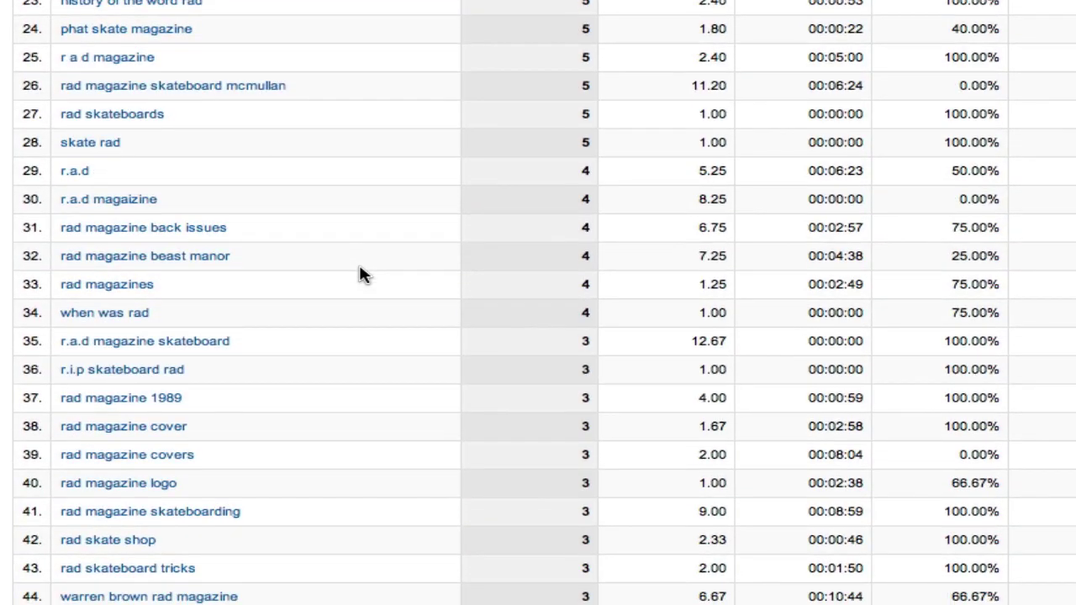
scroll(360, 275, "down", 3)
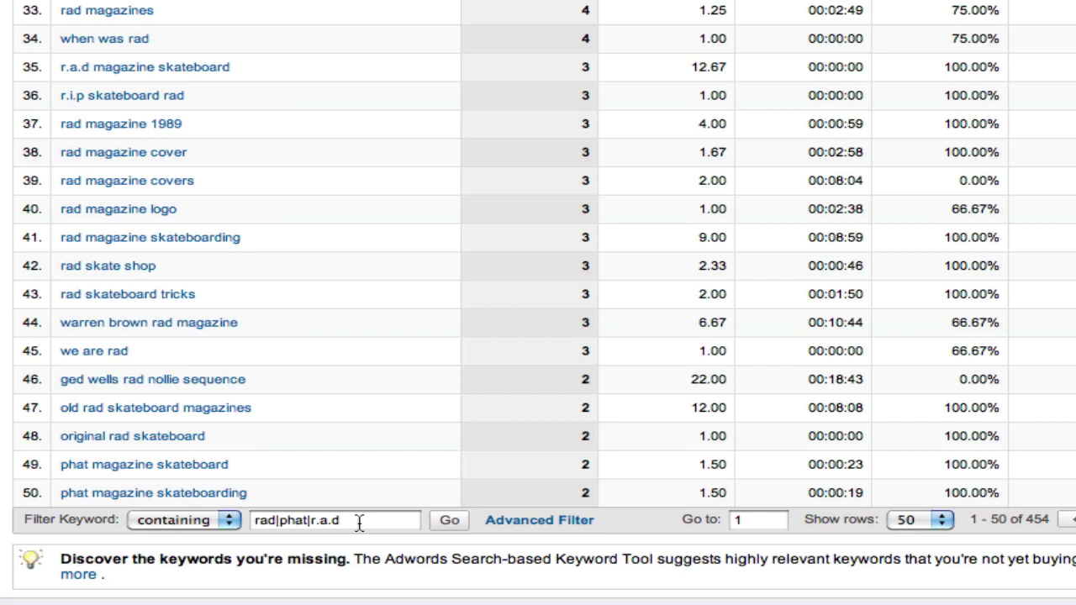
- Select the "rad|phat|r.a.d" filter expression and check the brand keywords' site usage summary and top entries
left_click_drag(353, 522, 183, 512)
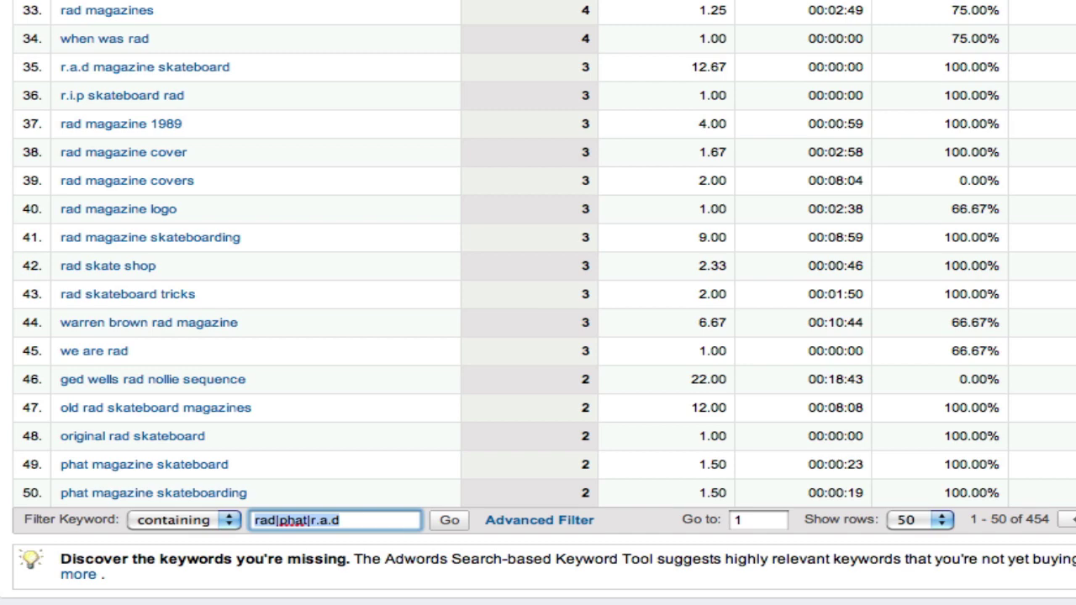
scroll(538, 303, "up", 15)
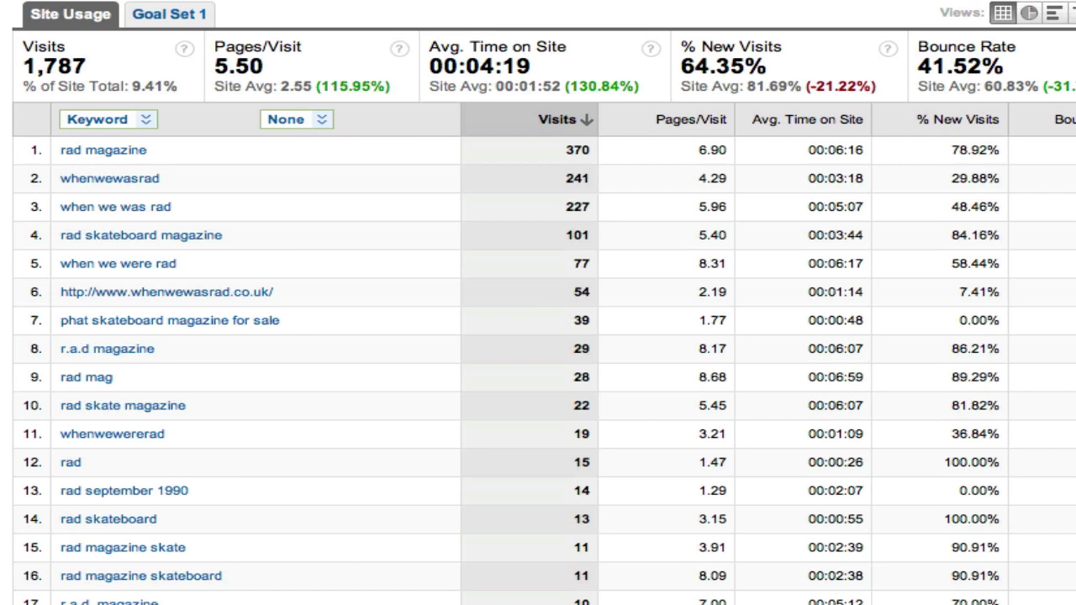
scroll(539, 303, "up", 3)
scroll(538, 302, "down", 3)
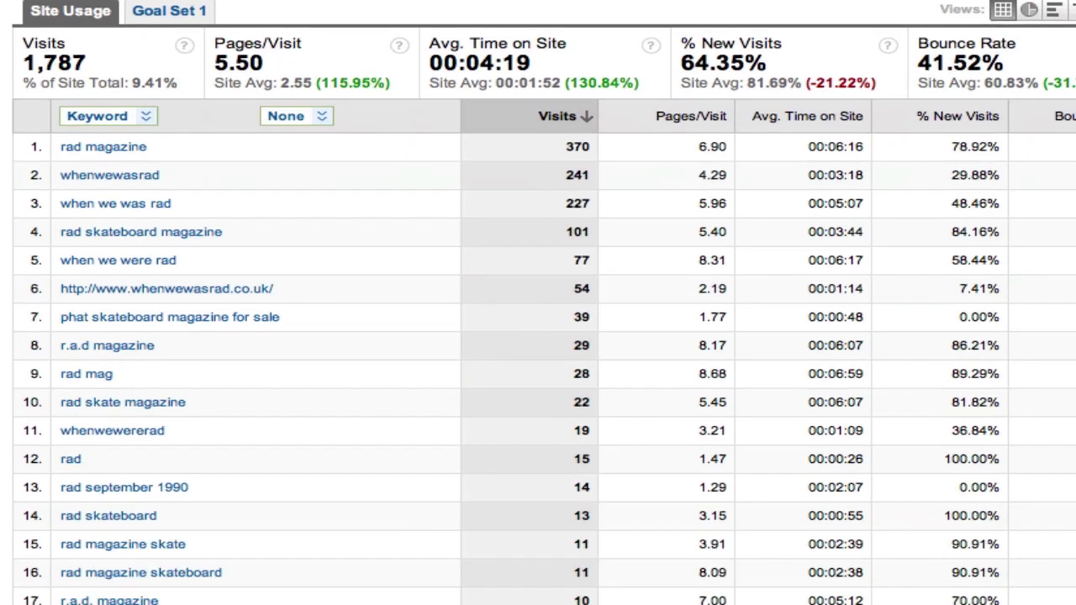
scroll(538, 303, "down", 4)
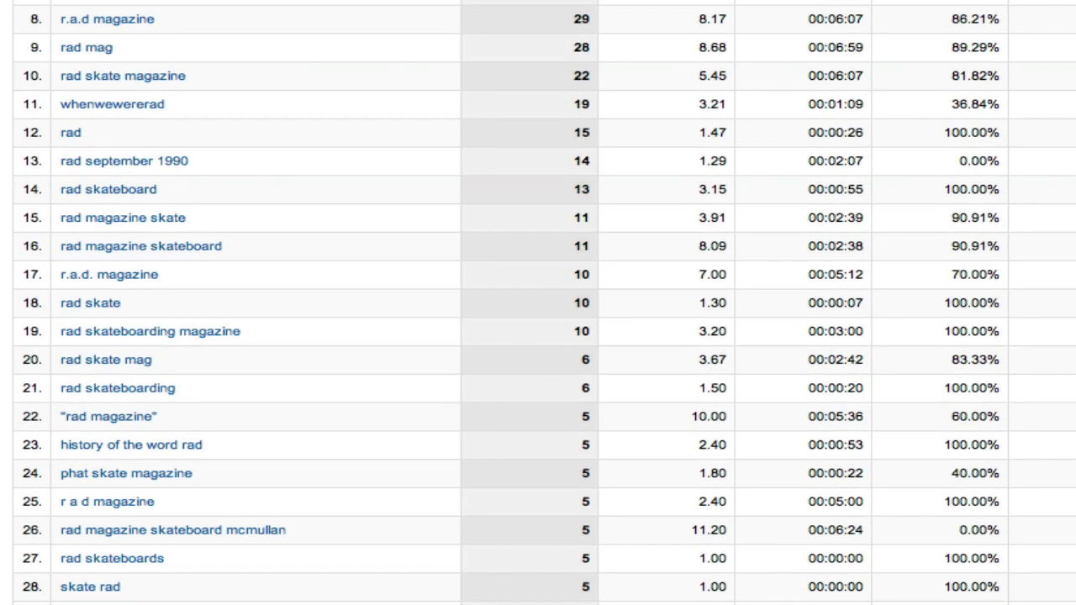